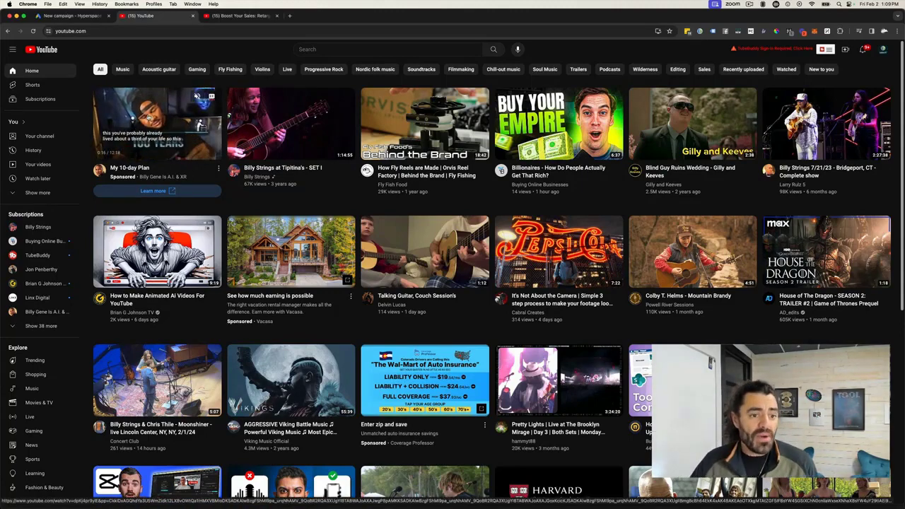
View the sponsored My 10-day Plan video in a separate tab with sound muted, pause it, and return to the YouTube home feed.
left_click(141, 132, "super")
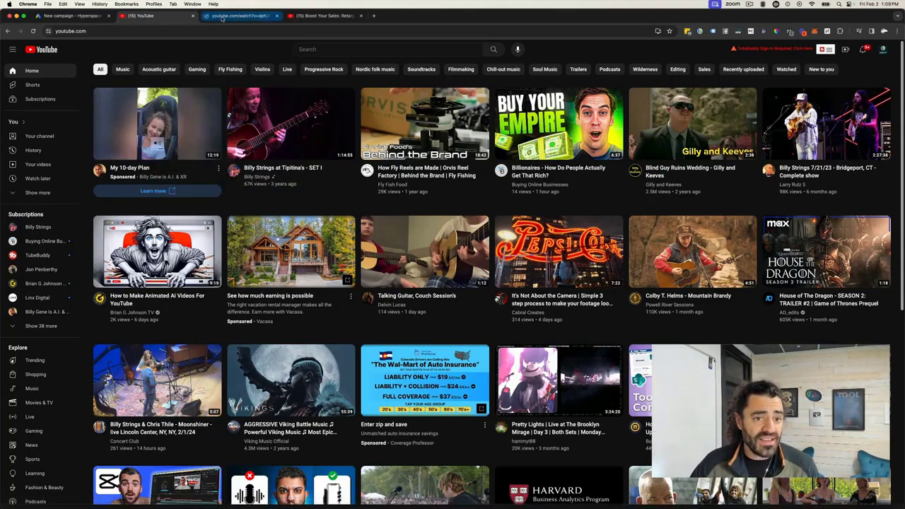
left_click(219, 15)
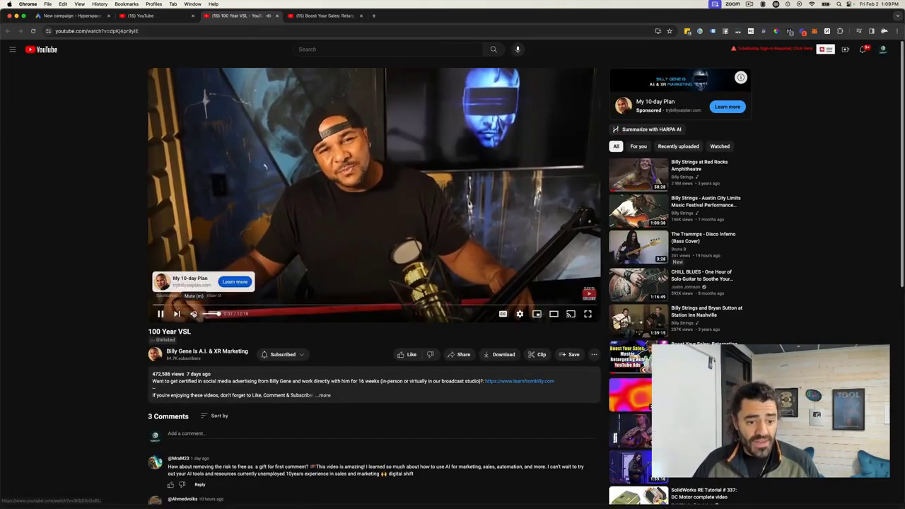
left_click(193, 313)
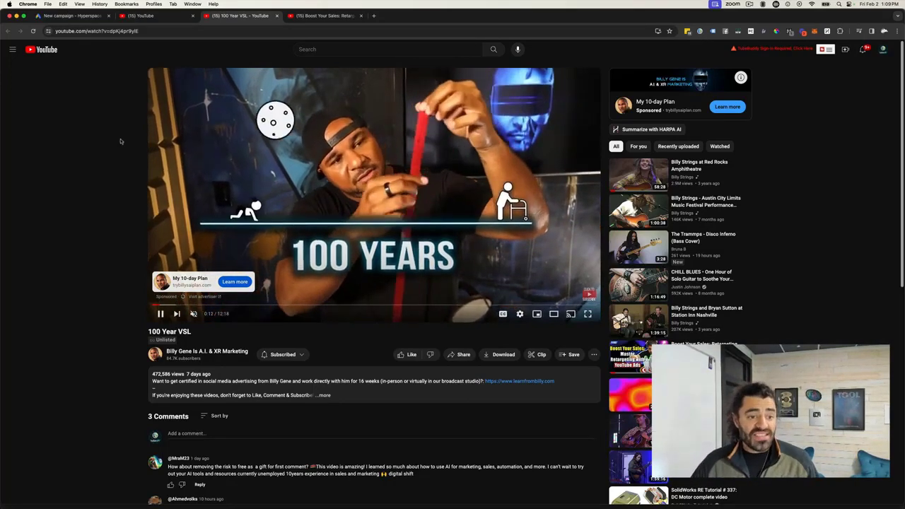
left_click(387, 162)
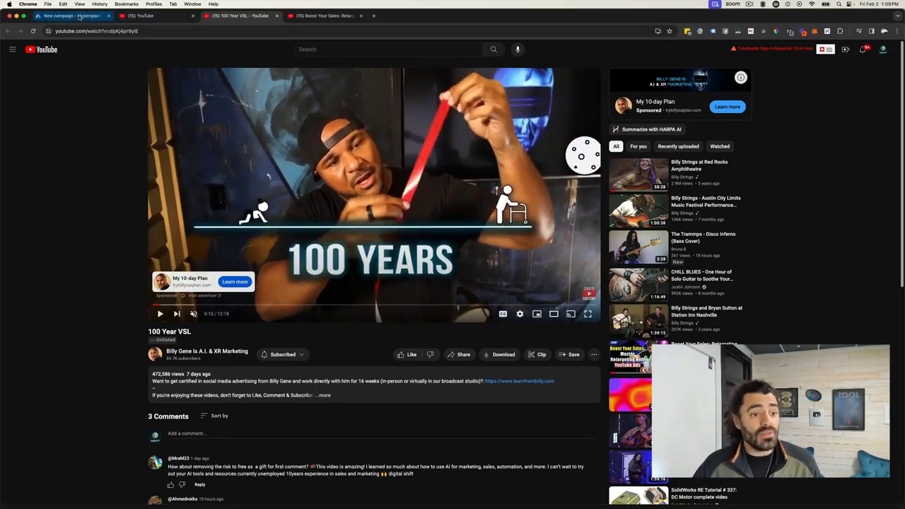
left_click(141, 16)
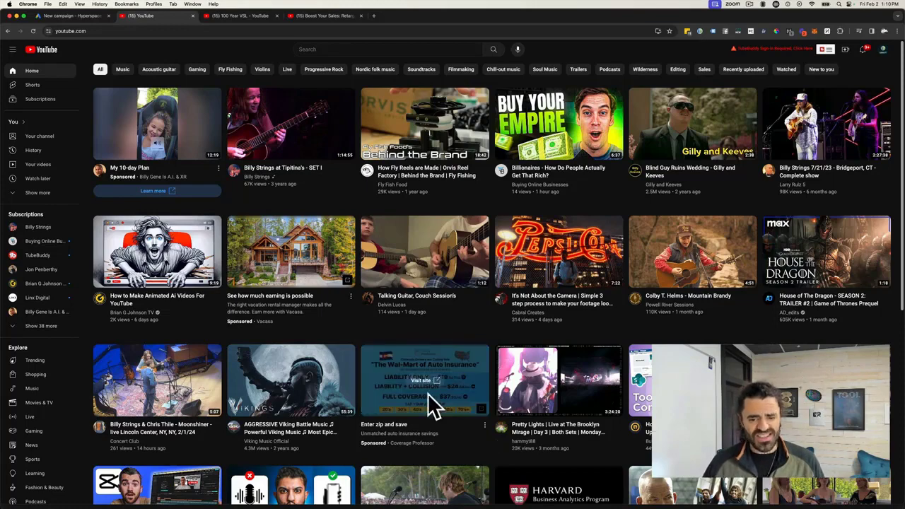
scroll(500, 440, "down", 1)
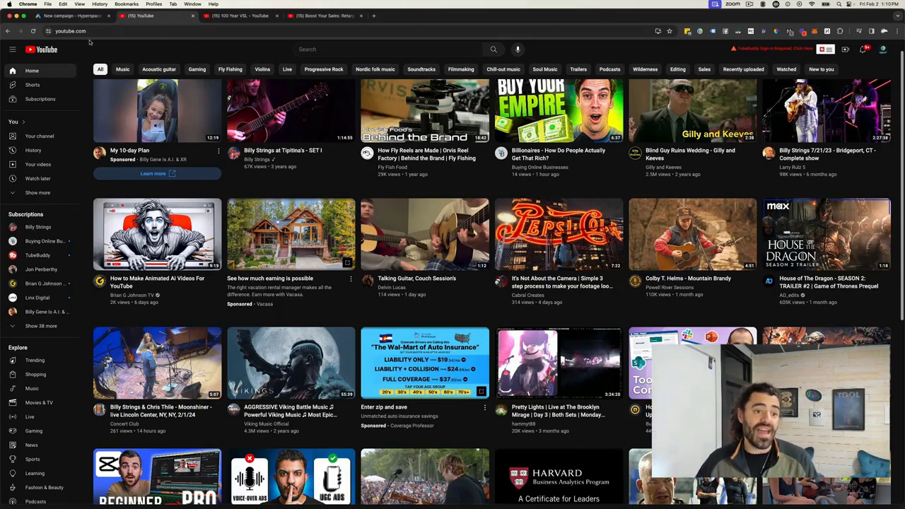
Switch to the Google Ads new campaign page and choose the Awareness and consideration objective with the Video campaign type.
left_click(81, 16)
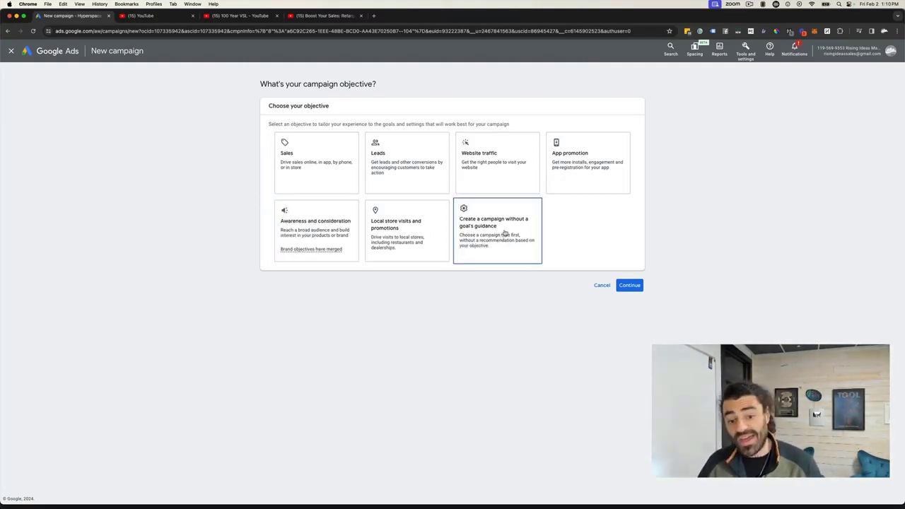
left_click(320, 242)
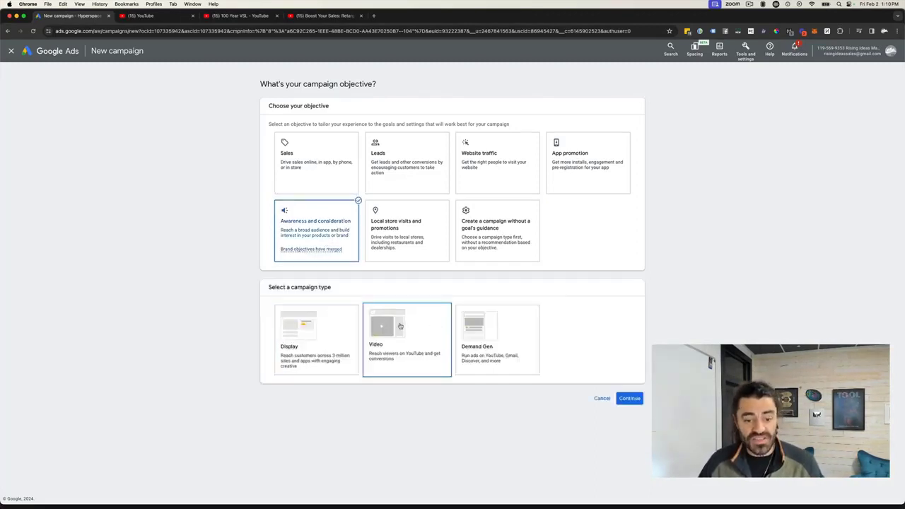
left_click(404, 326)
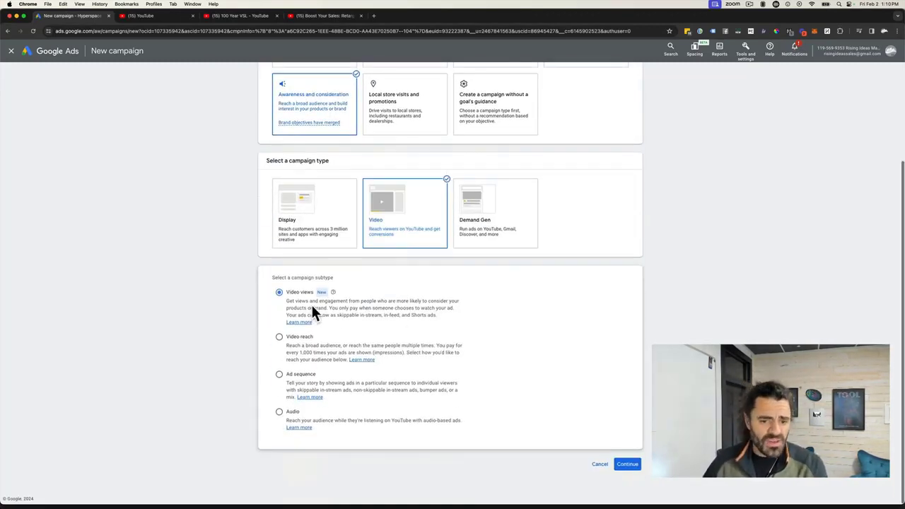
mouse_move(384, 314)
left_mouse_down()
mouse_move(415, 316)
mouse_move(400, 315)
left_mouse_up()
Try the objective without a goal's guidance and examine the Video campaign subtypes it offers.
left_click(497, 103)
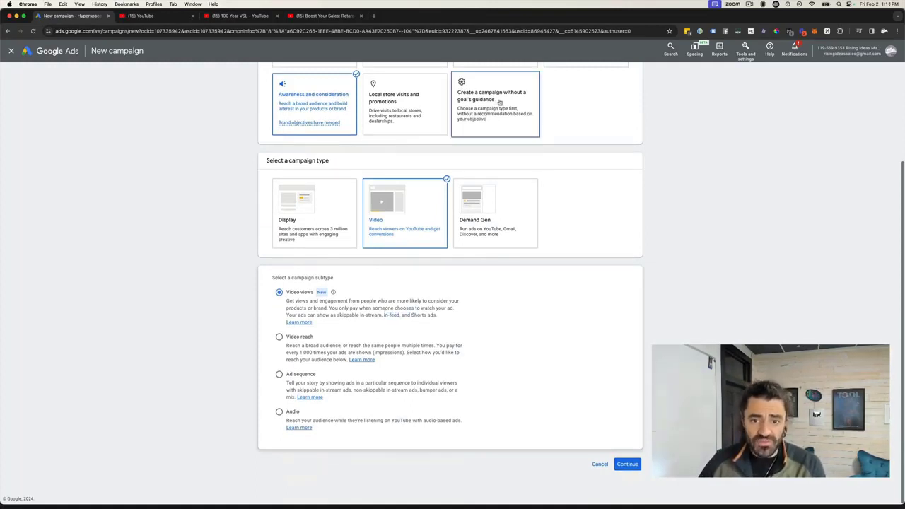
left_click(323, 338)
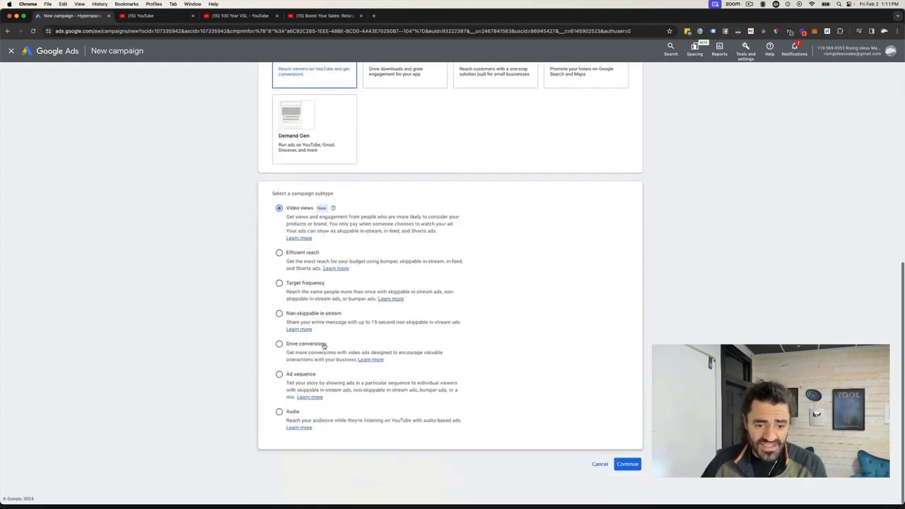
left_click_drag(379, 231, 424, 232)
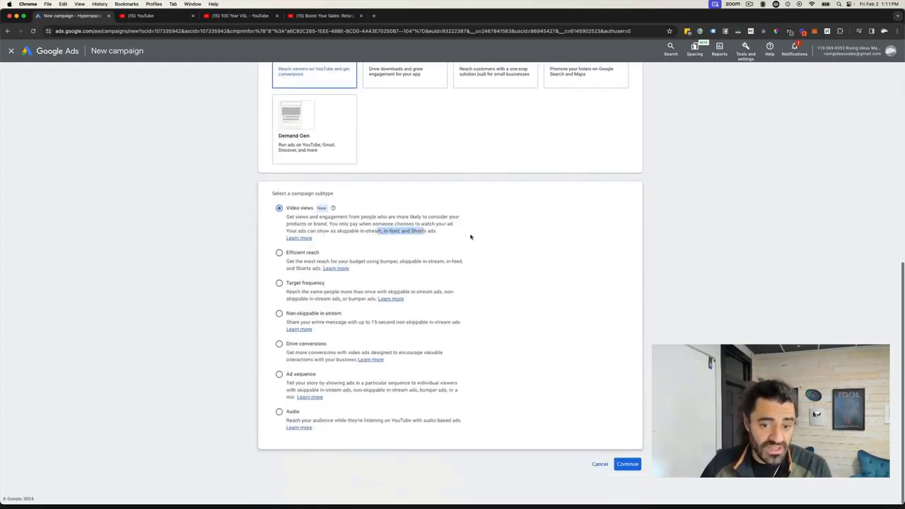
left_click(483, 237)
scroll(484, 237, "up", 1)
scroll(484, 238, "up", 5)
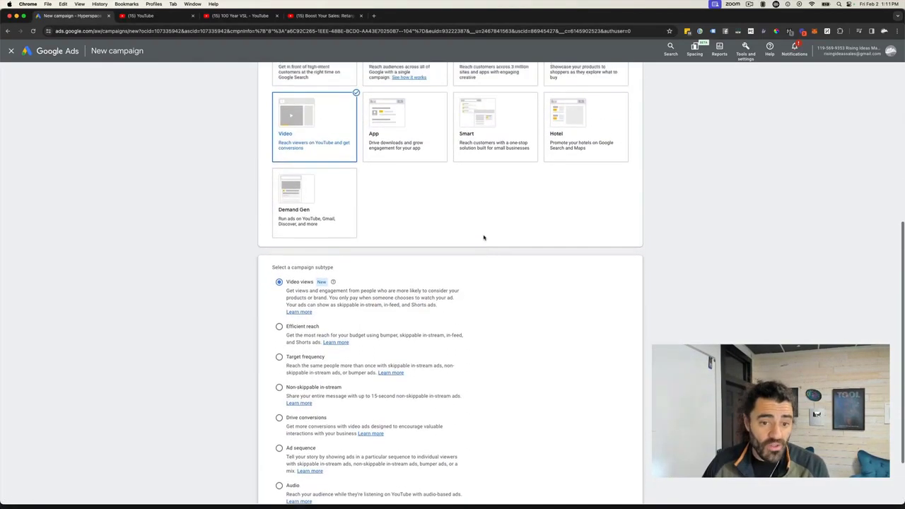
scroll(386, 193, "up", 1)
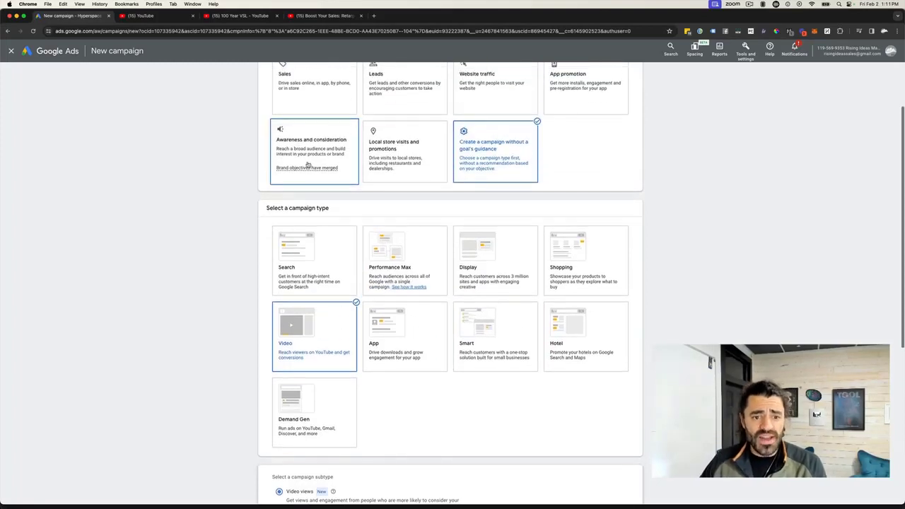
Set the objective back to Awareness and consideration, choose Video with the Video views subtype, and continue to the campaign settings.
left_click(308, 164)
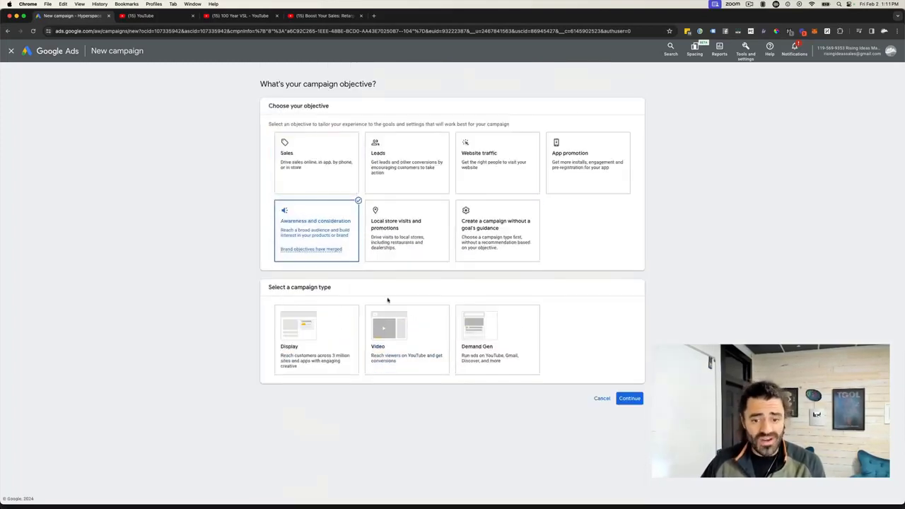
left_click(389, 346)
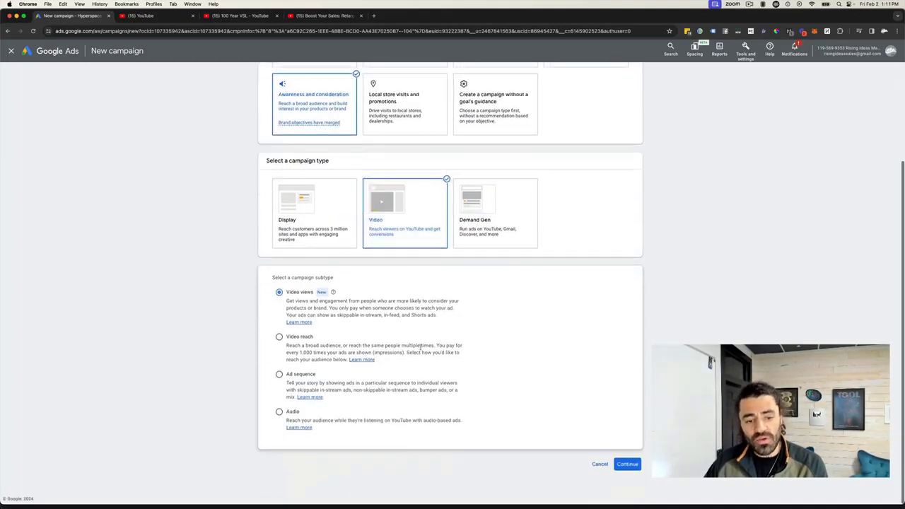
left_click(627, 464)
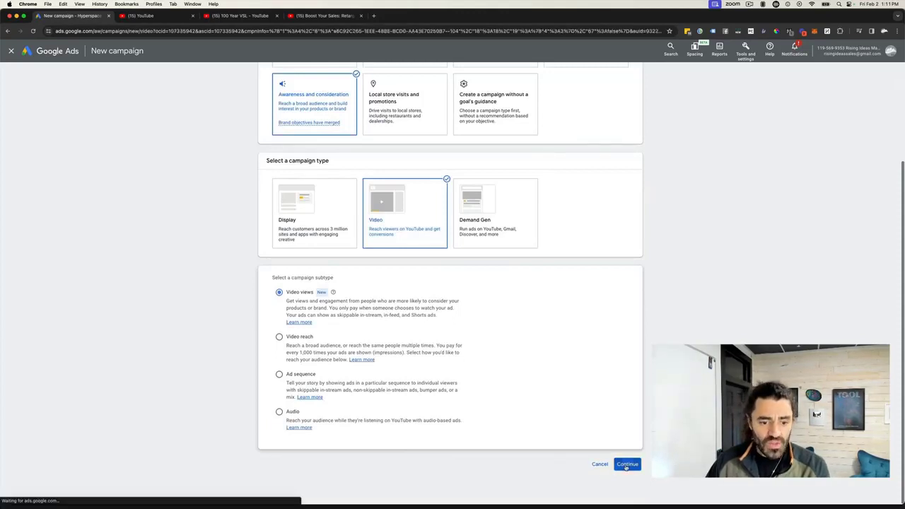
Set the campaign budget to a daily amount of $5.00.
left_click(290, 267)
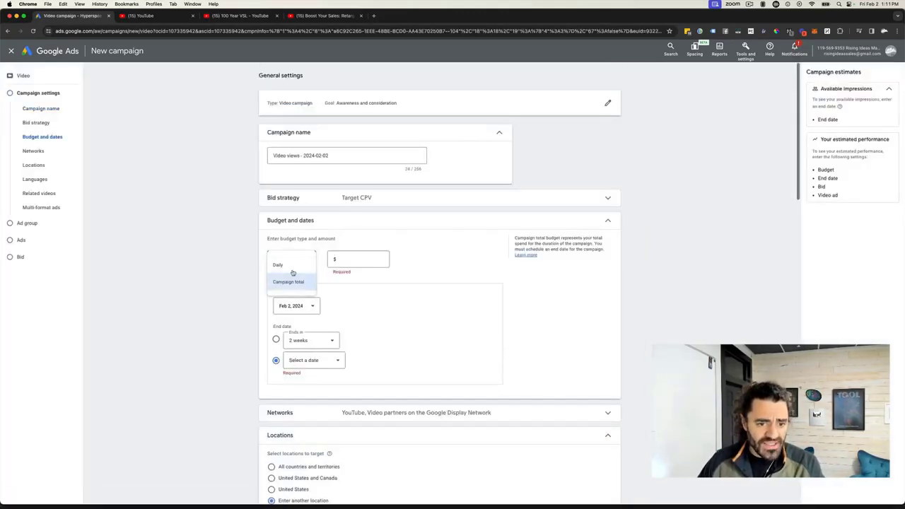
left_click(287, 263)
left_click(358, 261)
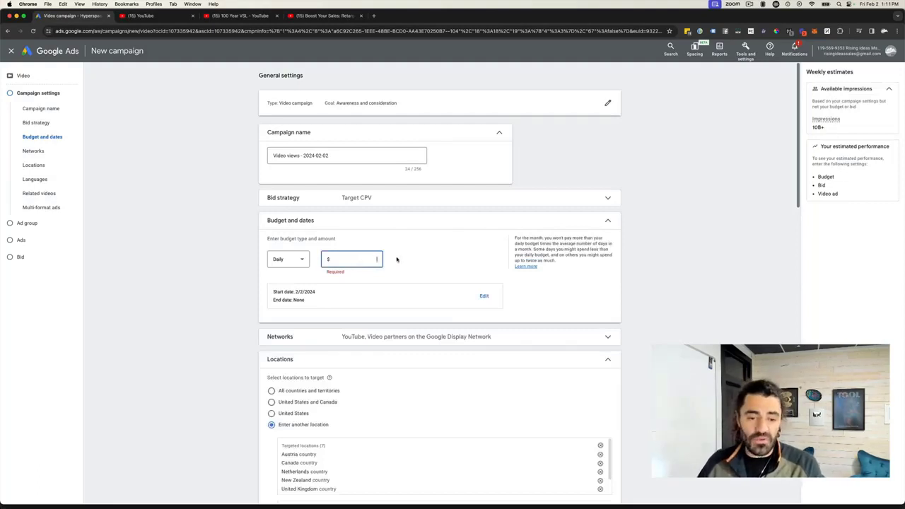
type("500")
left_click(193, 238)
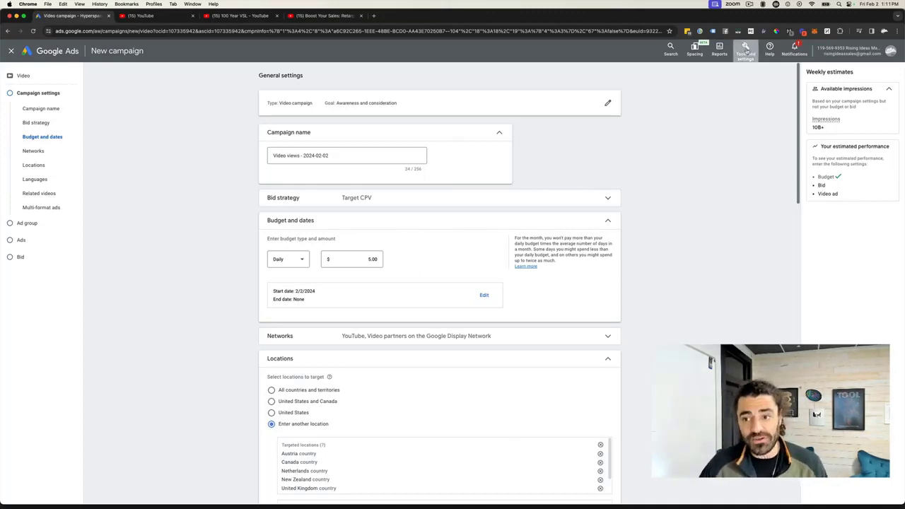
Open the Audience manager in a separate browser tab while keeping the campaign setup page open.
left_click(745, 50)
right_click(554, 102)
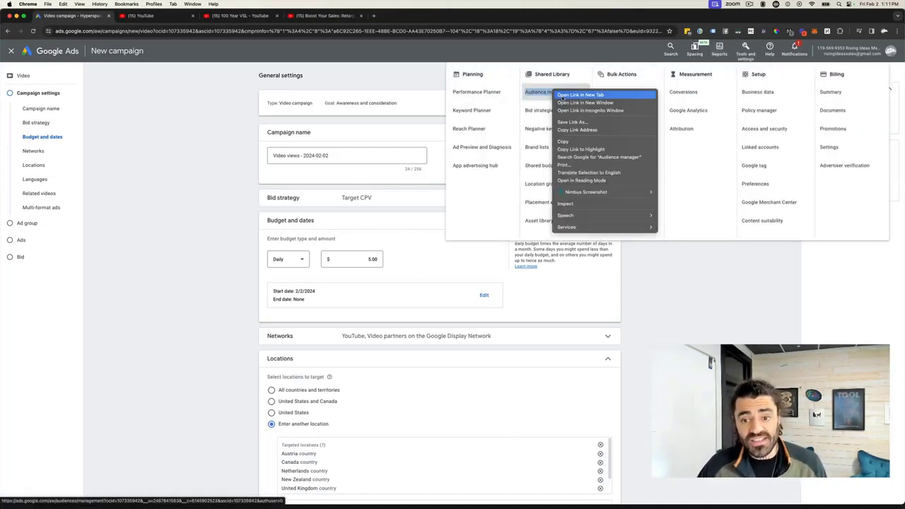
left_click(572, 107)
left_click(150, 115)
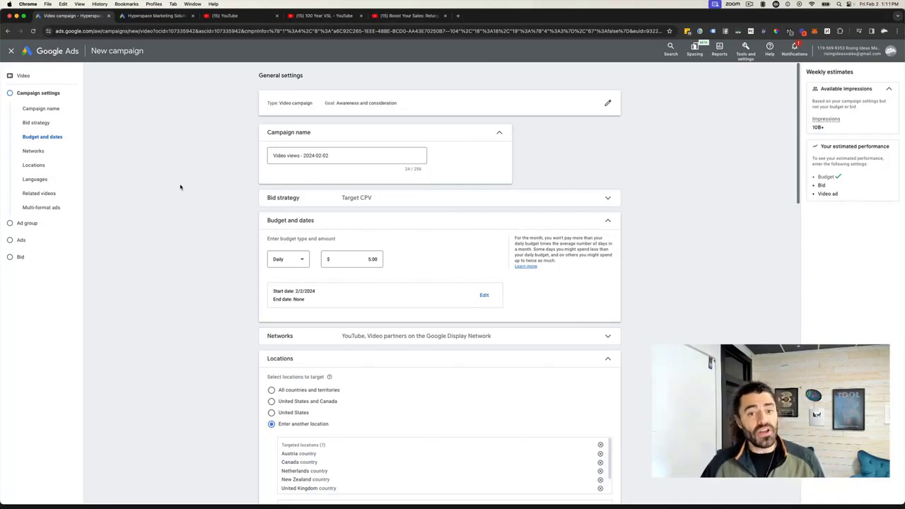
Rename the campaign as "Retargeting With YT Ads - In Feed 2-2-24".
scroll(265, 68, "down", 1)
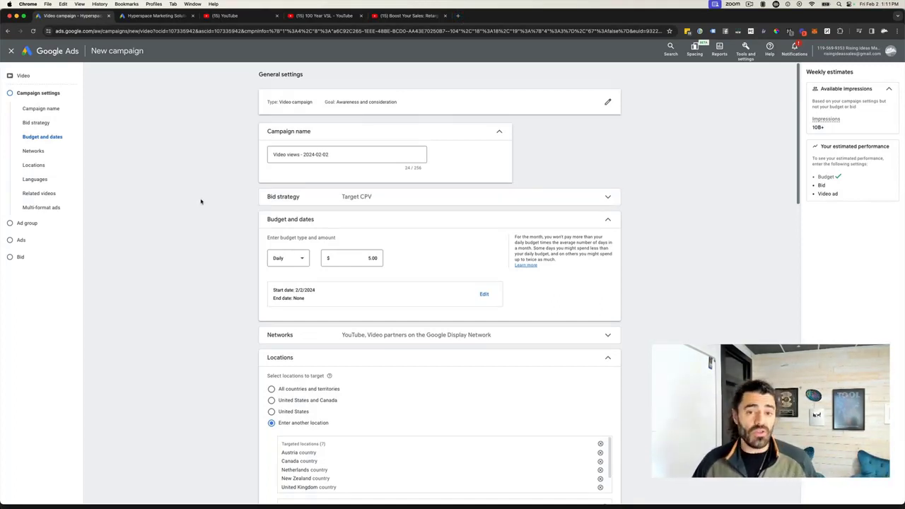
scroll(233, 199, "up", 1)
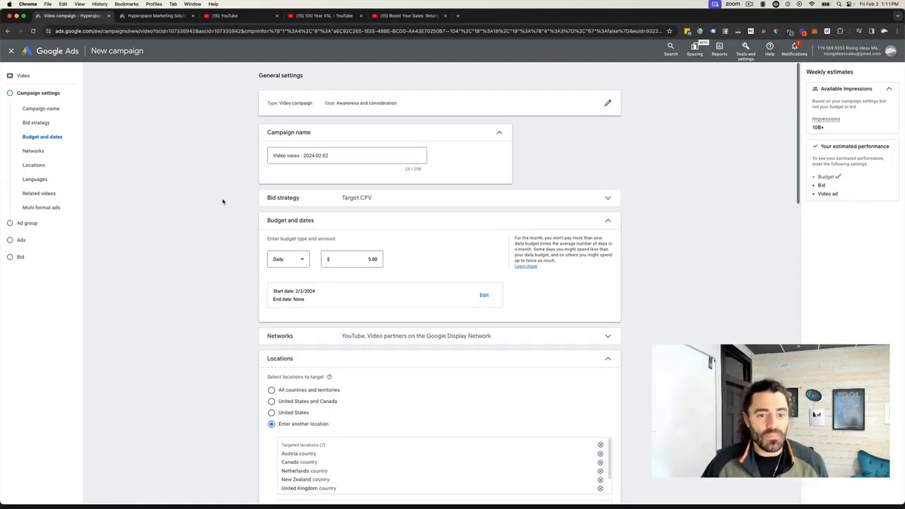
left_click_drag(347, 156, 243, 156)
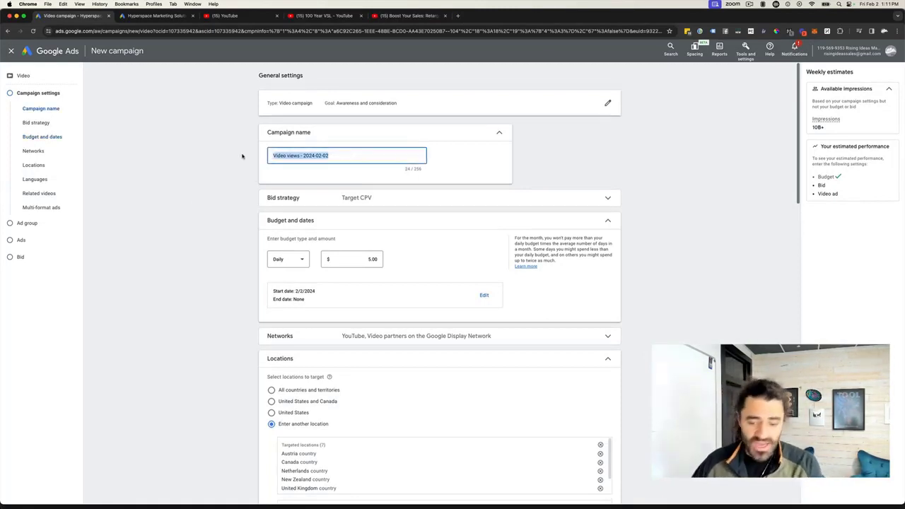
type("Retargeti")
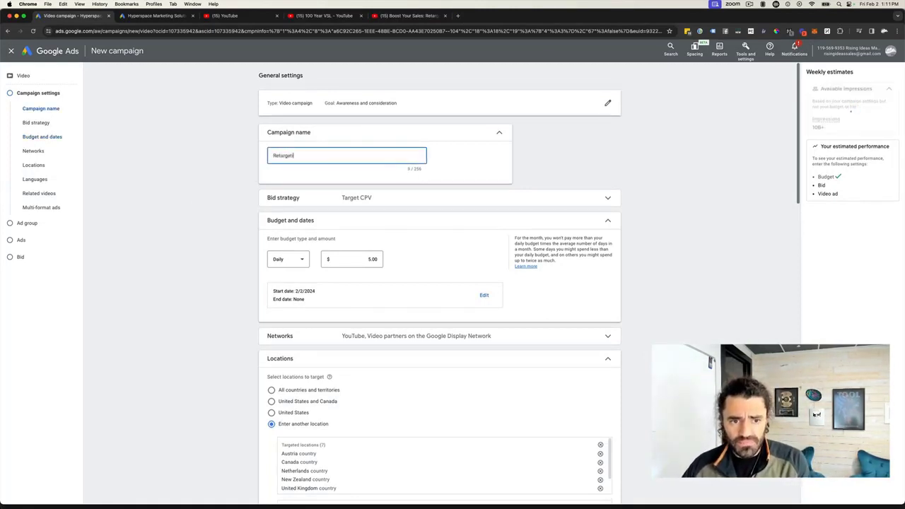
type("ng With YT A")
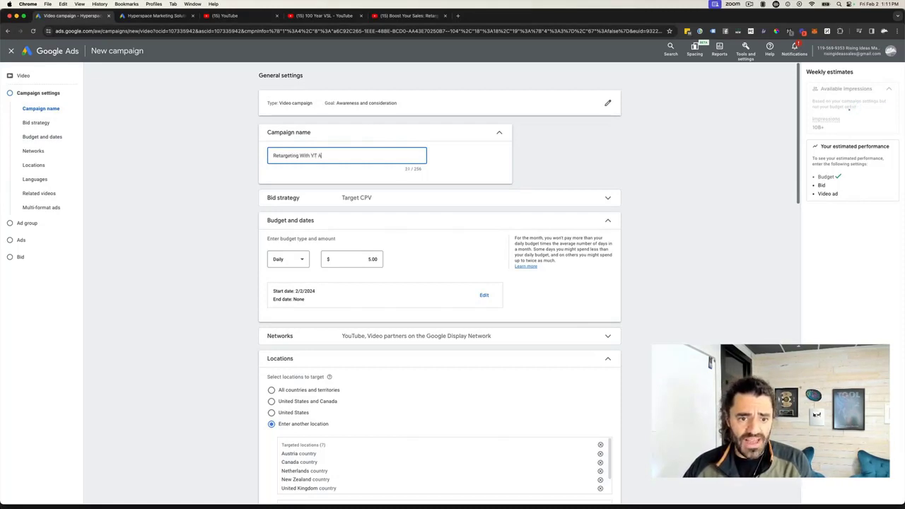
type("ds - ")
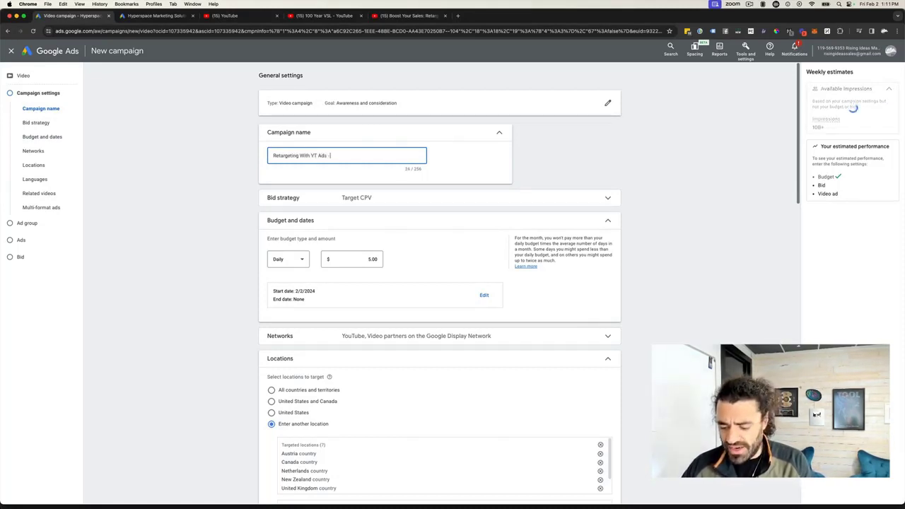
type("In Feed")
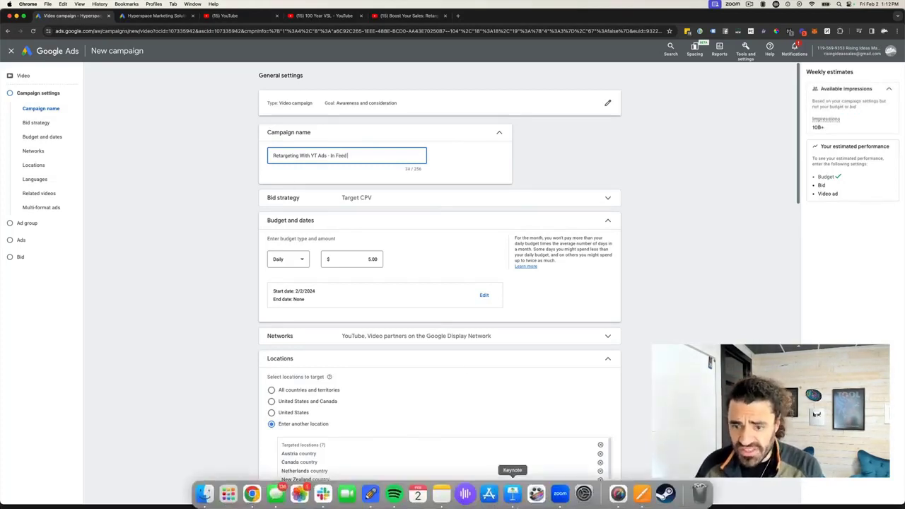
type(" 2")
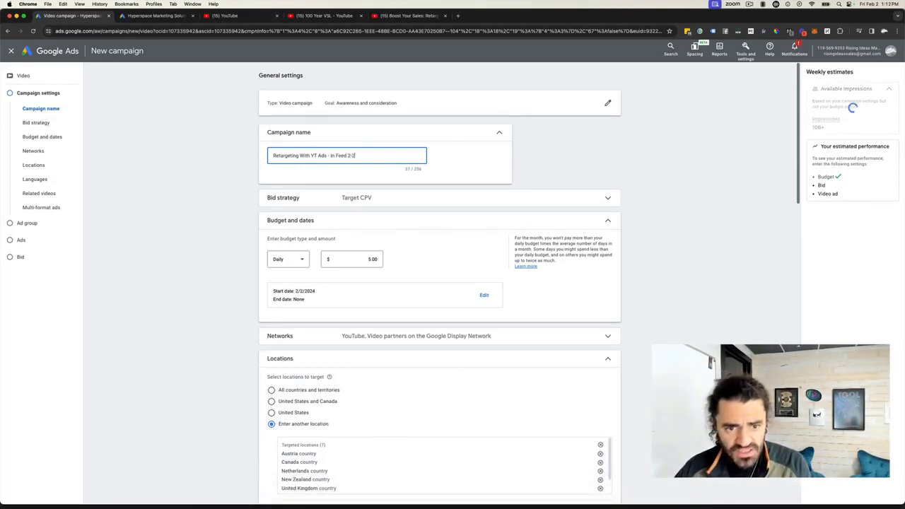
type("/2/24")
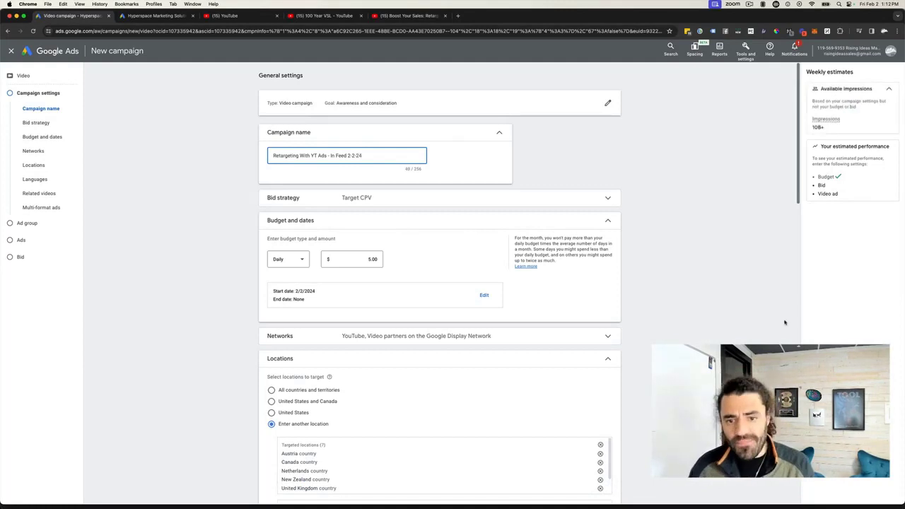
left_click(711, 219)
Expand the bid strategy settings and exclude Video partners on the Google Display Network from the campaign's networks.
left_click(438, 201)
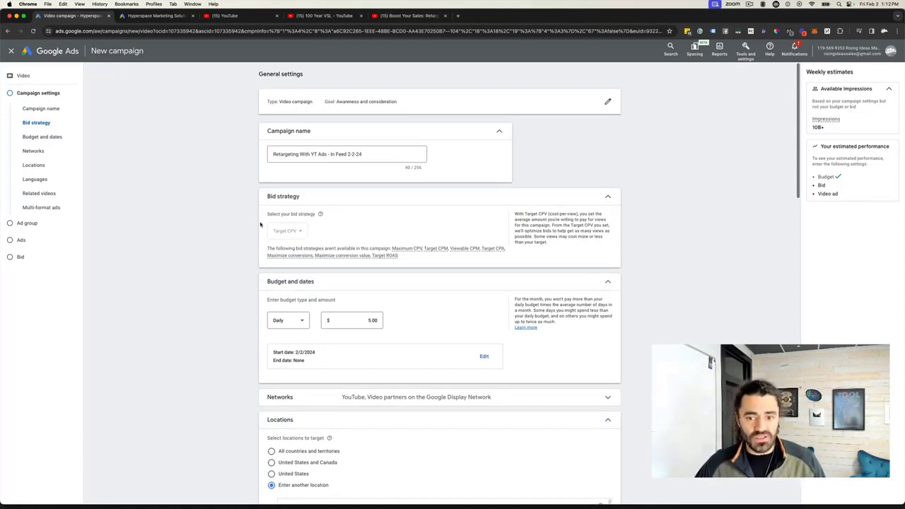
scroll(228, 223, "down", 3)
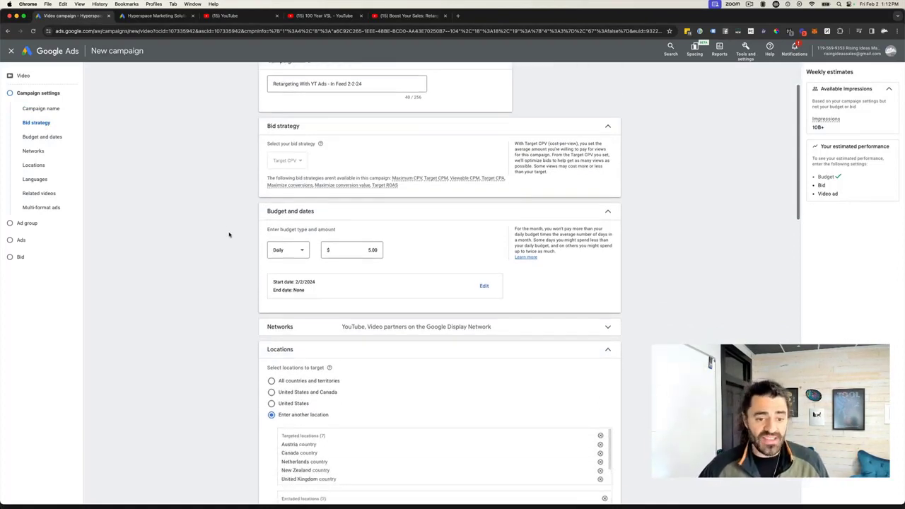
scroll(230, 235, "down", 1)
left_click(430, 252)
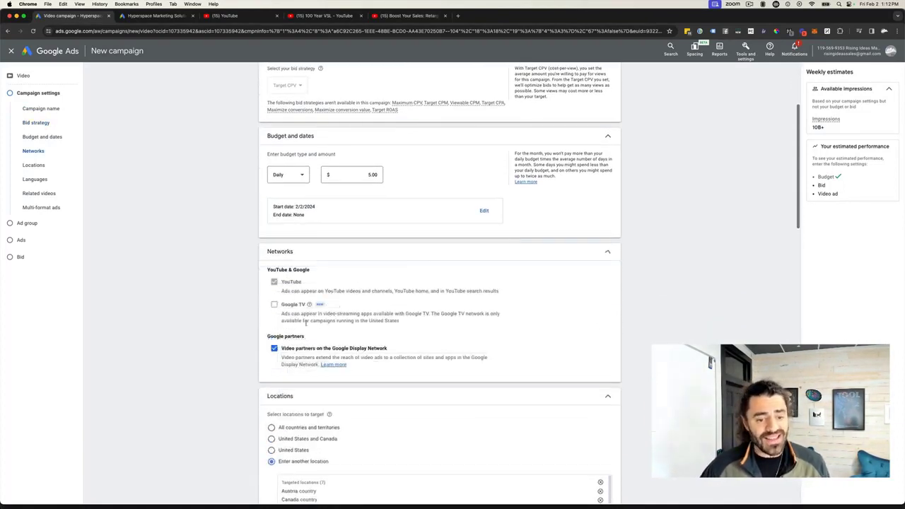
left_click(276, 348)
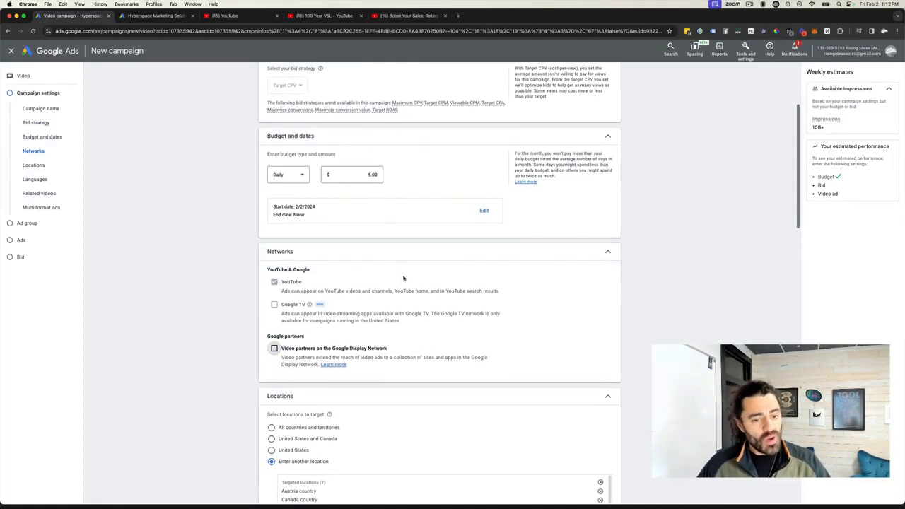
Expand the related videos settings and turn off multi-format video ads for the campaign.
scroll(396, 282, "down", 2)
scroll(387, 289, "down", 3)
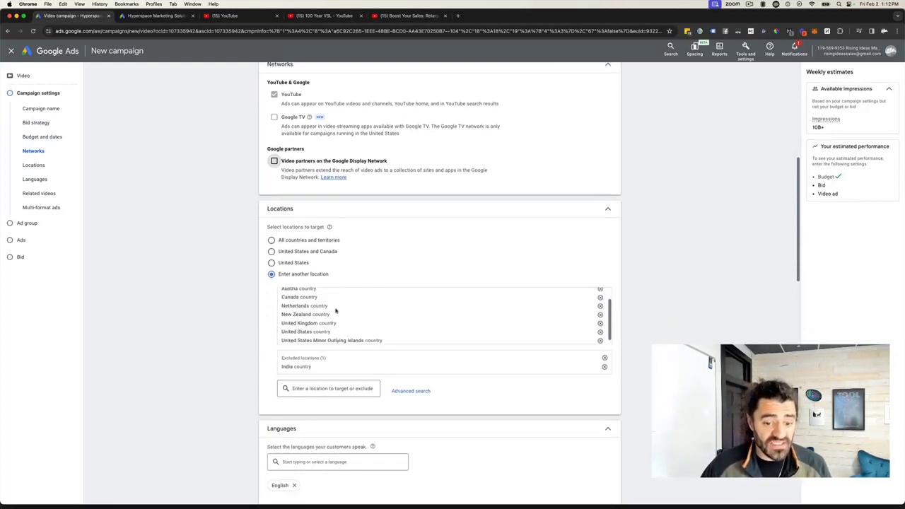
scroll(336, 310, "up", 2)
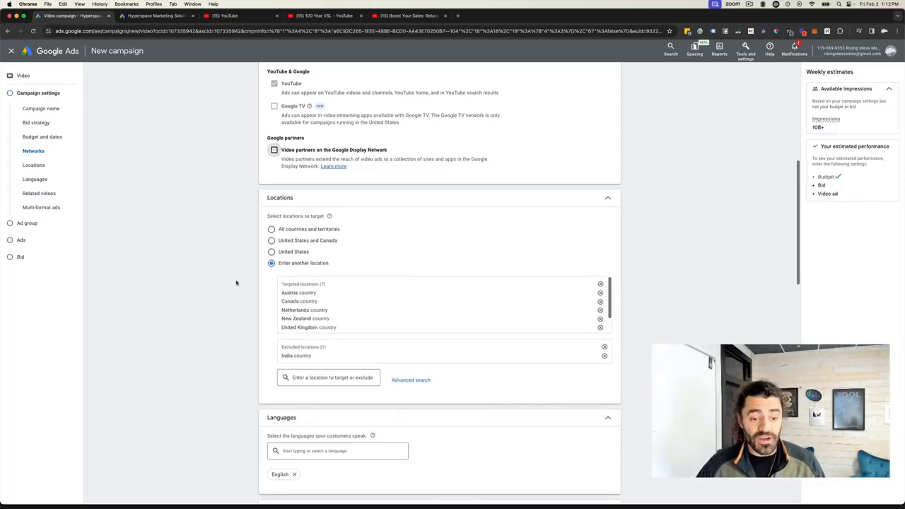
scroll(236, 283, "down", 5)
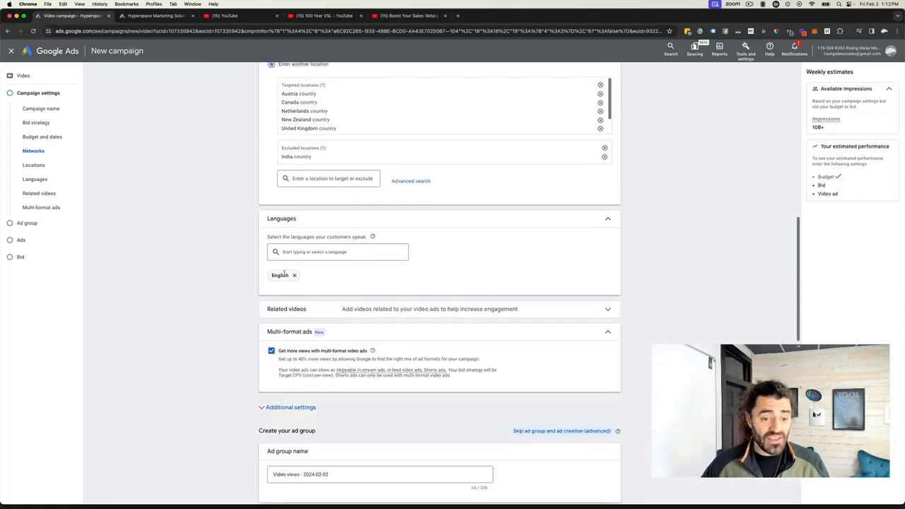
left_click(439, 314)
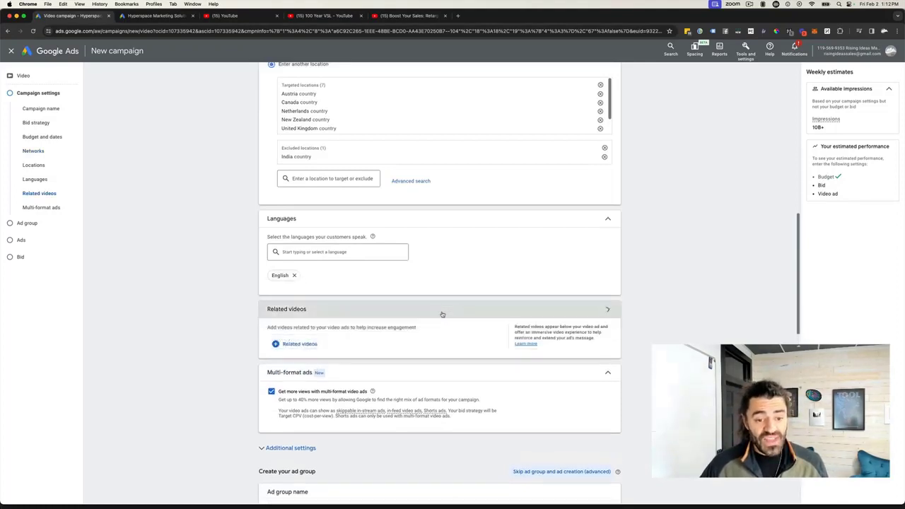
scroll(186, 302, "down", 2)
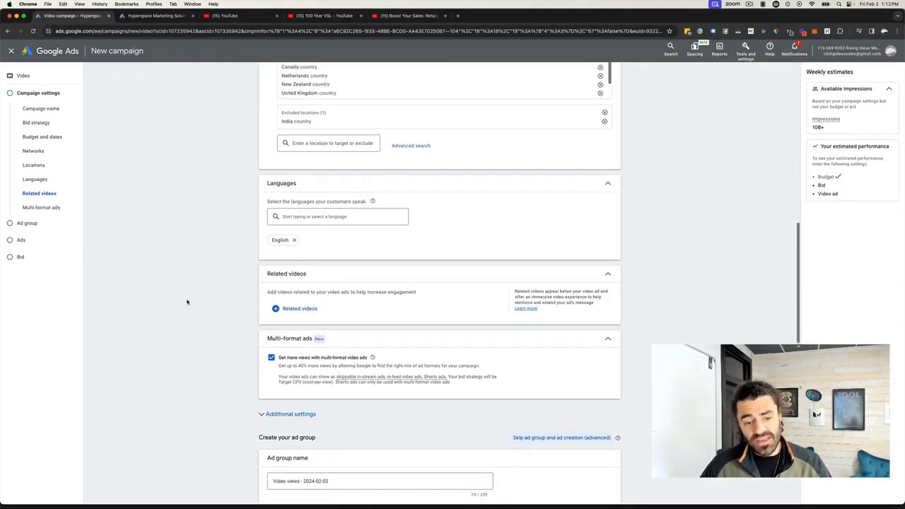
left_click(272, 355)
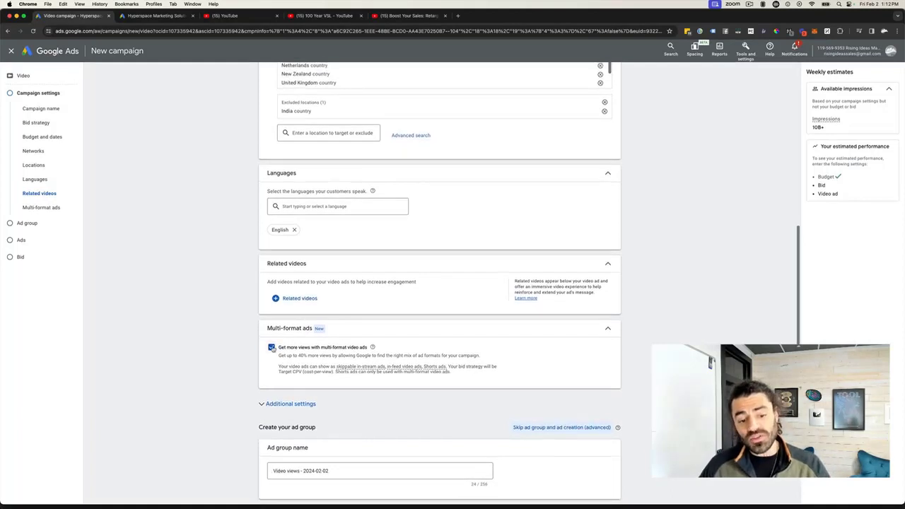
In the additional settings, set specific targeting for devices and exclude TV screens.
scroll(237, 328, "down", 3)
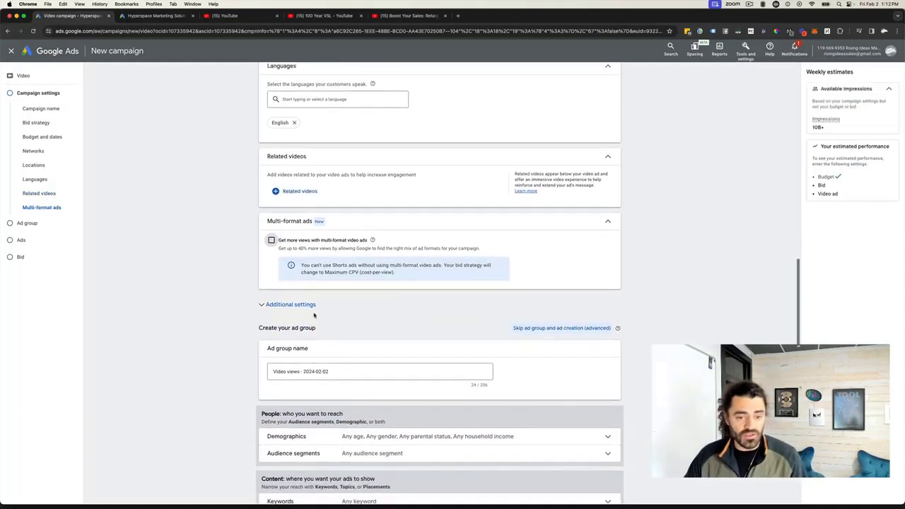
left_click(297, 305)
scroll(425, 283, "down", 2)
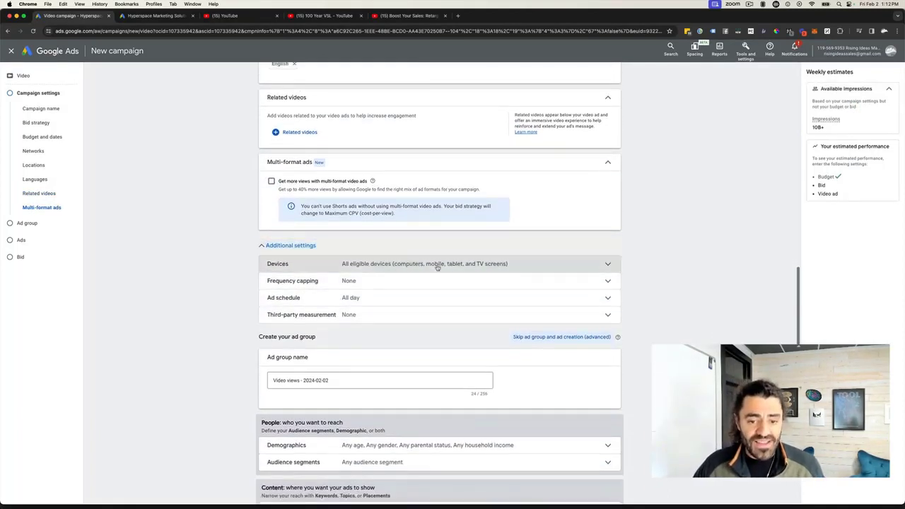
left_click(434, 264)
left_click(272, 303)
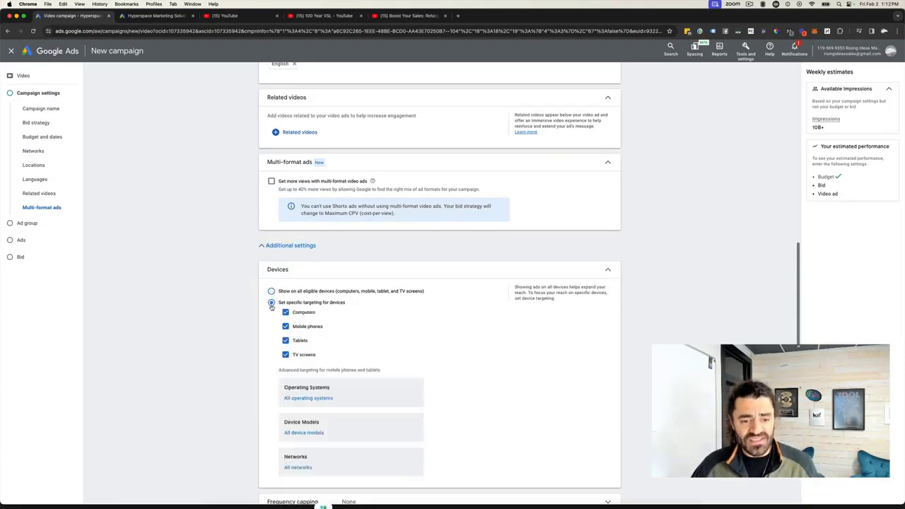
left_click(286, 355)
Rename the ad group as "Keywords".
scroll(217, 340, "down", 5)
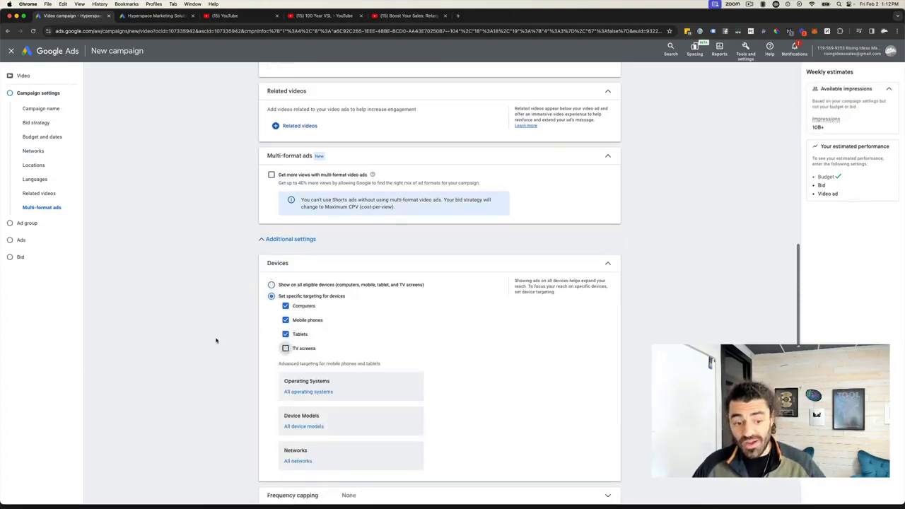
scroll(217, 340, "down", 1)
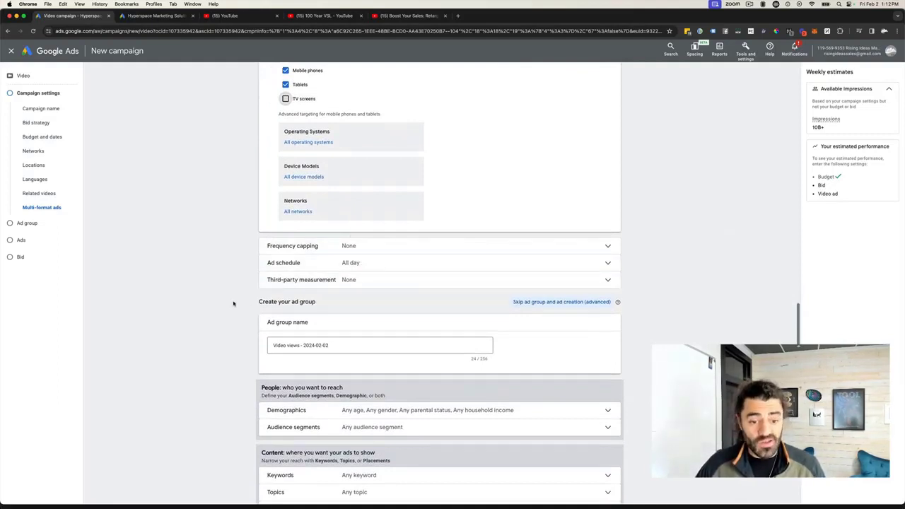
scroll(339, 315, "down", 1)
left_click(365, 318)
left_click_drag(366, 317, 239, 319)
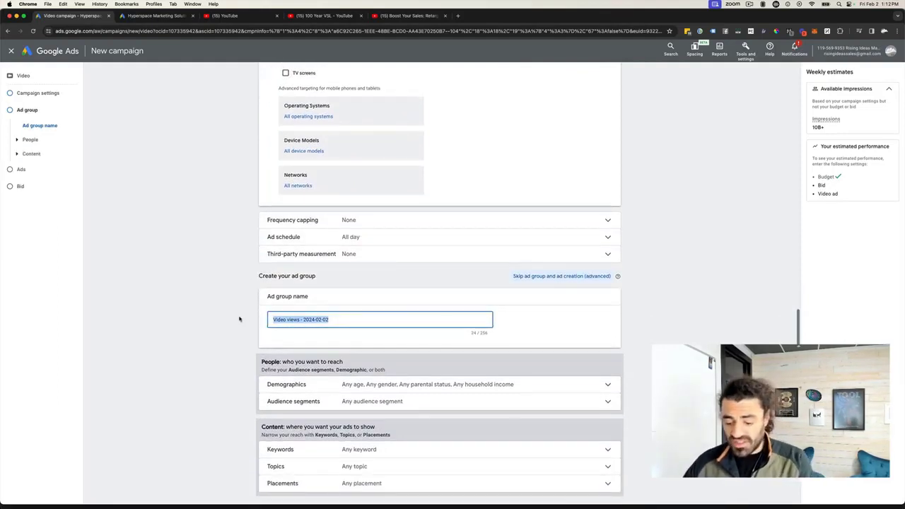
type("Keyw")
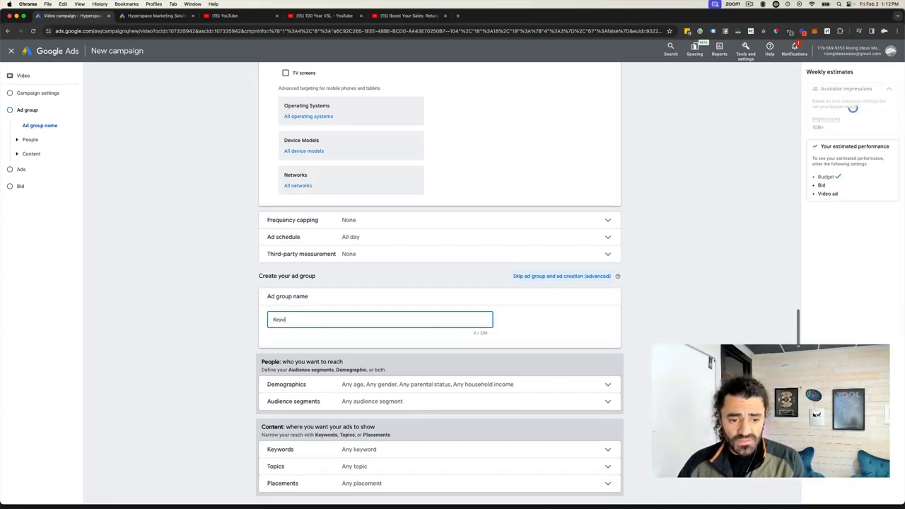
type("ords")
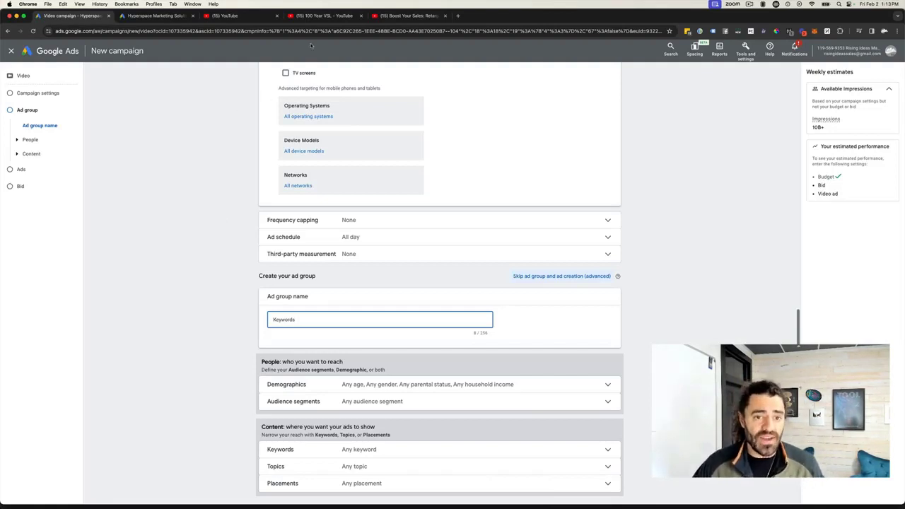
Open the YouTube home page in a new browser tab.
left_click(388, 17)
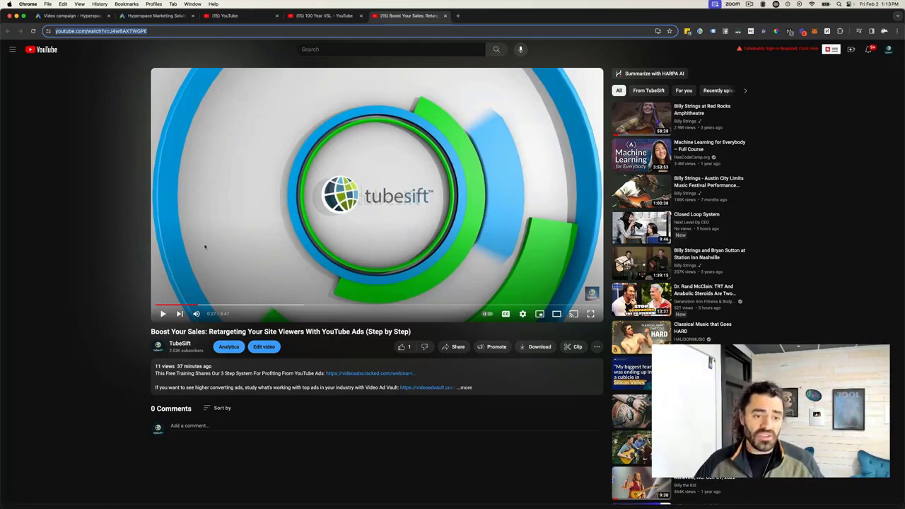
left_click(459, 17)
type("youtube.com")
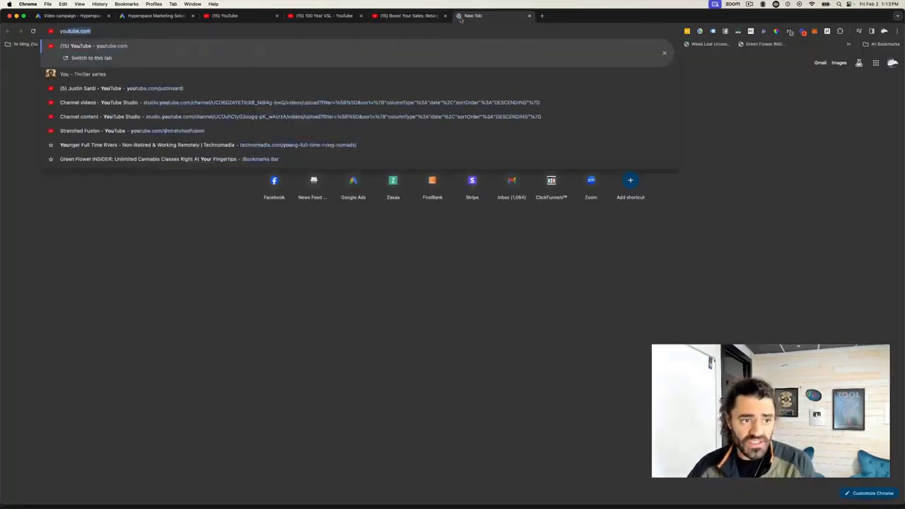
key("Return")
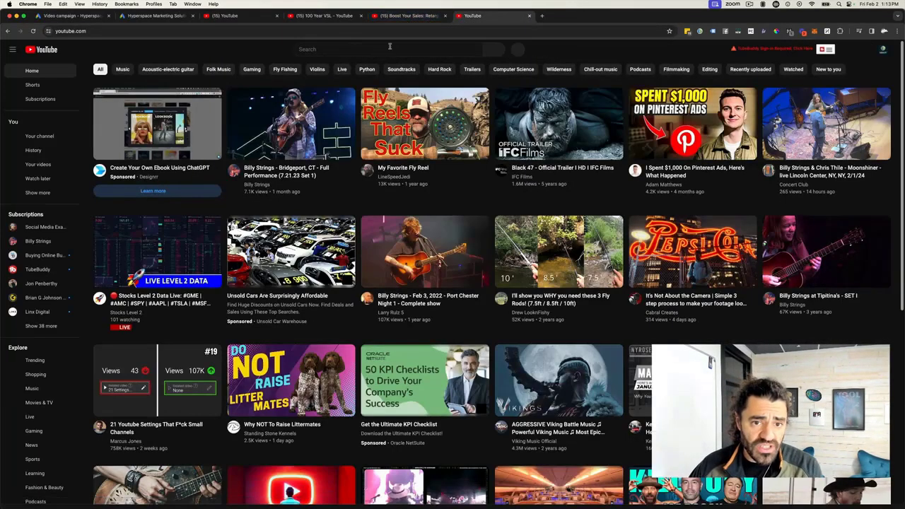
Search YouTube for "retargeting with youtube ads" and examine the sponsored and regular videos in the results.
left_click(389, 48)
type("retarg")
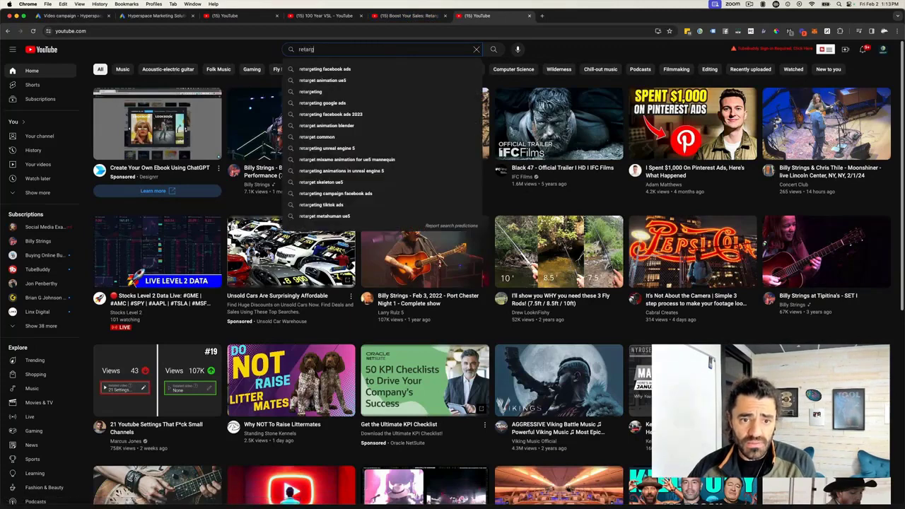
type("eting with youtube ")
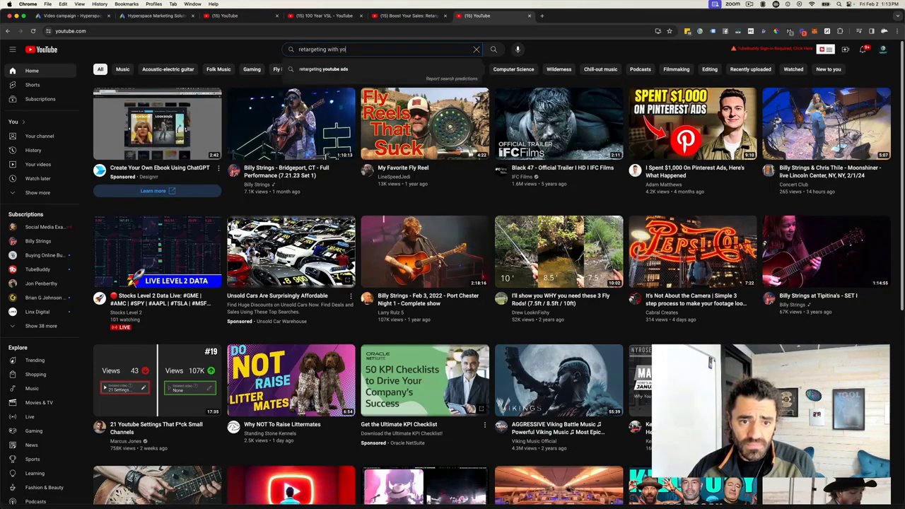
type("ads")
key("Return")
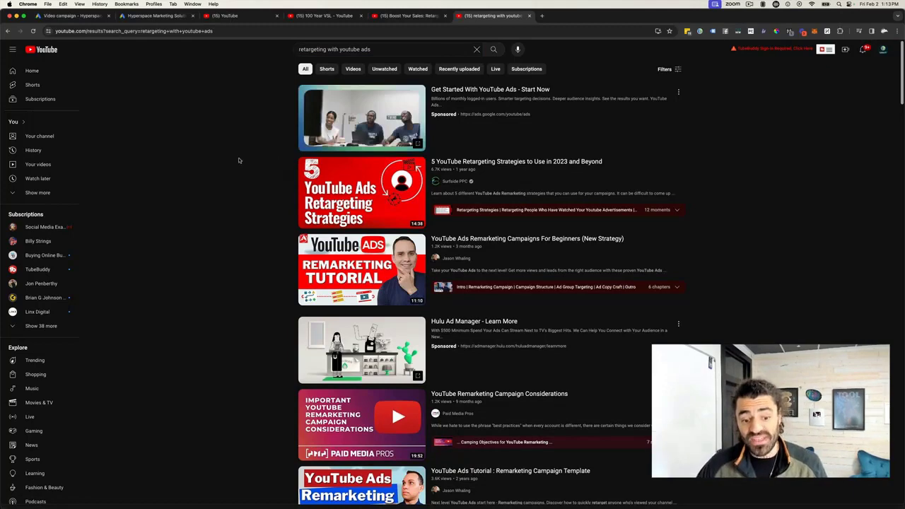
scroll(239, 161, "down", 5)
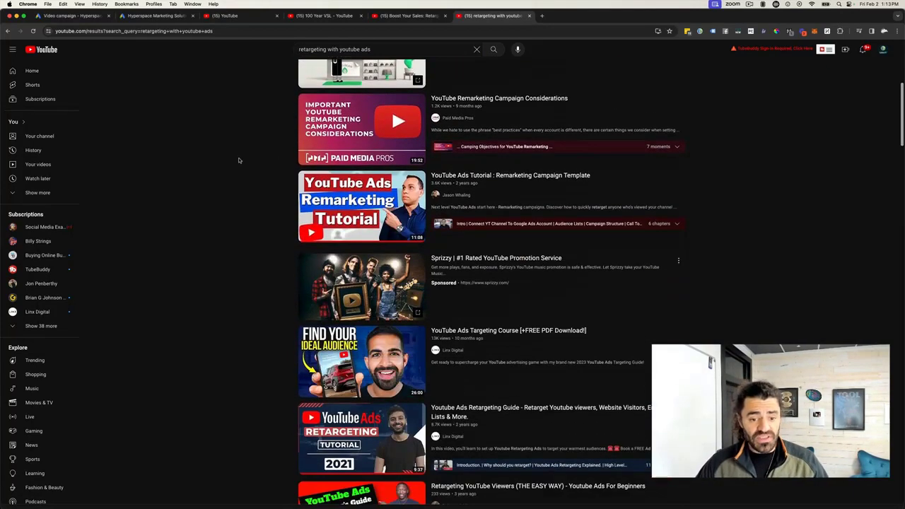
scroll(239, 160, "down", 8)
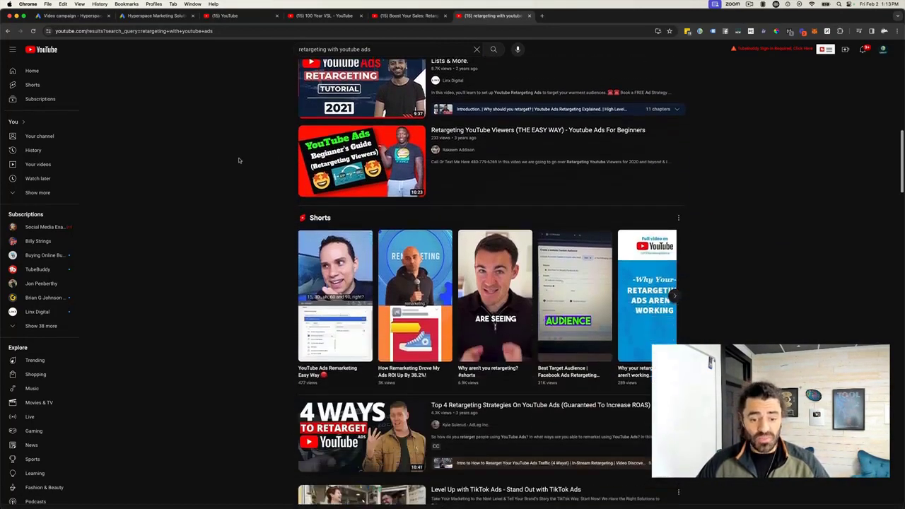
scroll(239, 161, "down", 5)
scroll(239, 161, "up", 7)
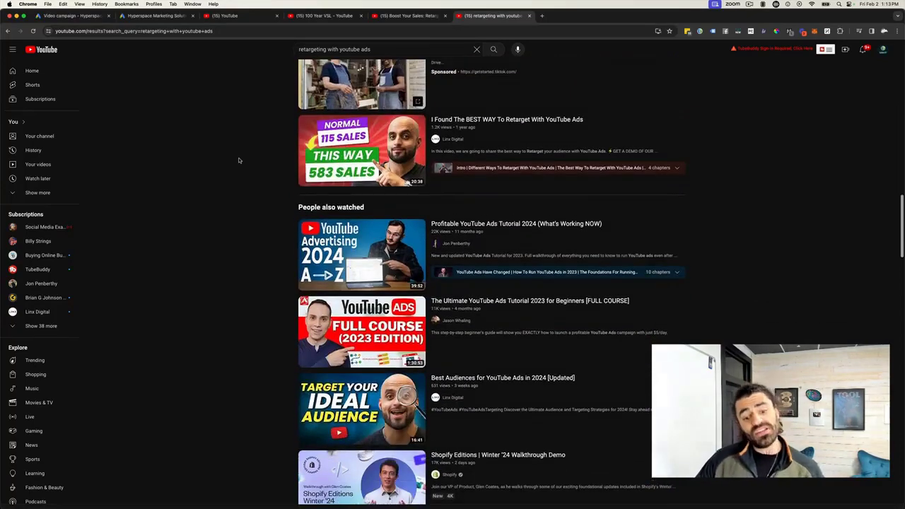
scroll(239, 160, "up", 10)
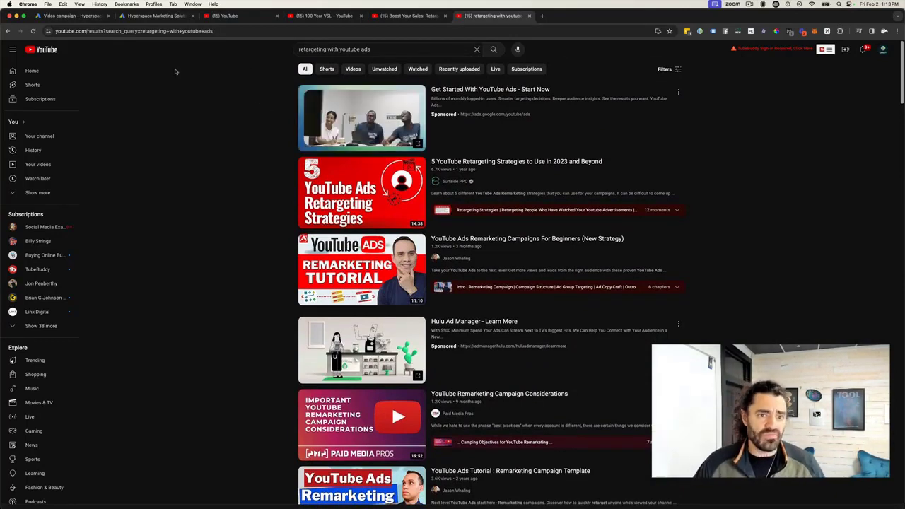
Return to the campaign setup and exclude the Lower 50% and Unknown household incomes from the ad group's demographics.
left_click(145, 16)
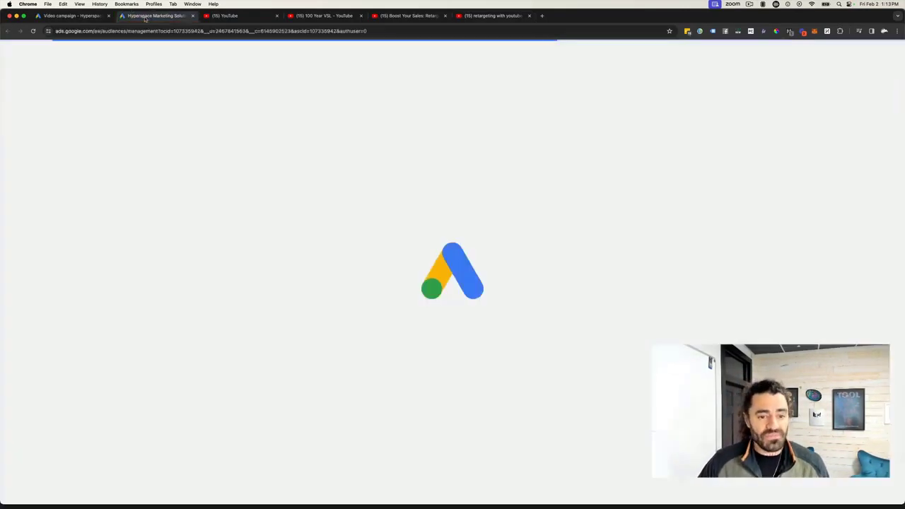
left_click(83, 17)
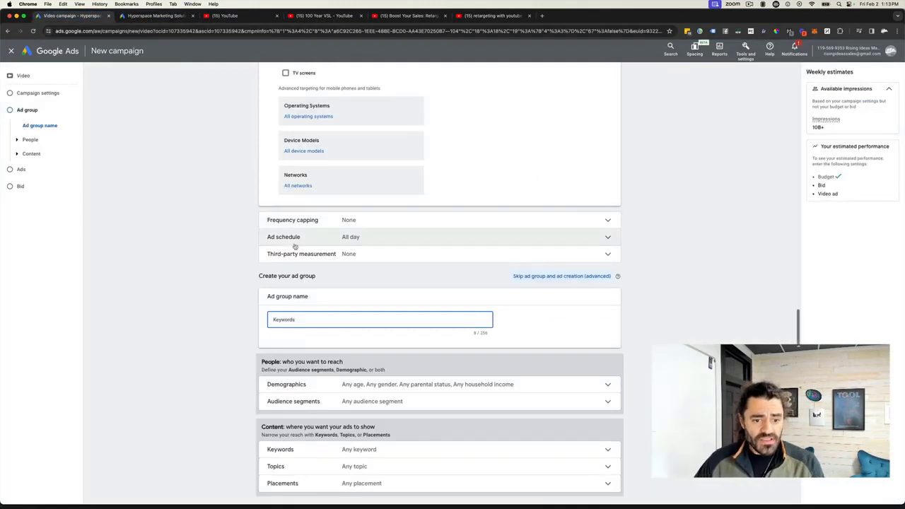
scroll(294, 327, "down", 1)
scroll(295, 327, "down", 3)
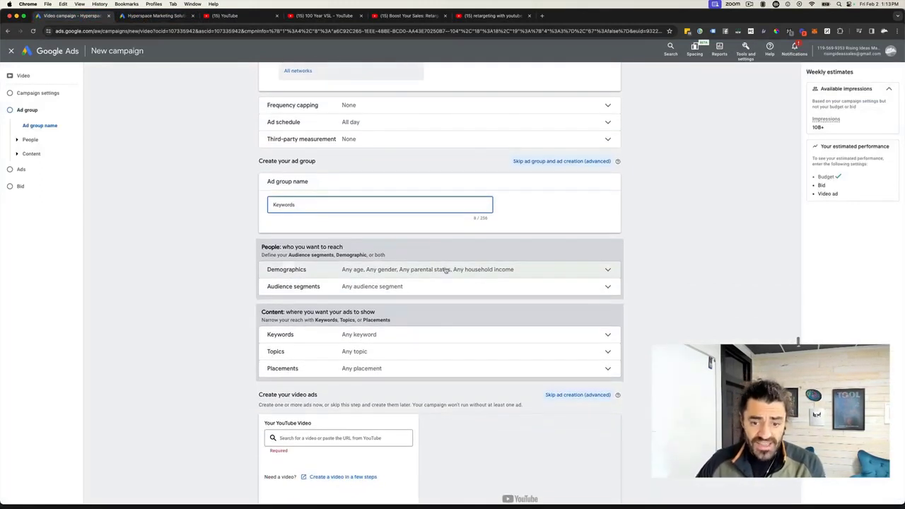
left_click(445, 273)
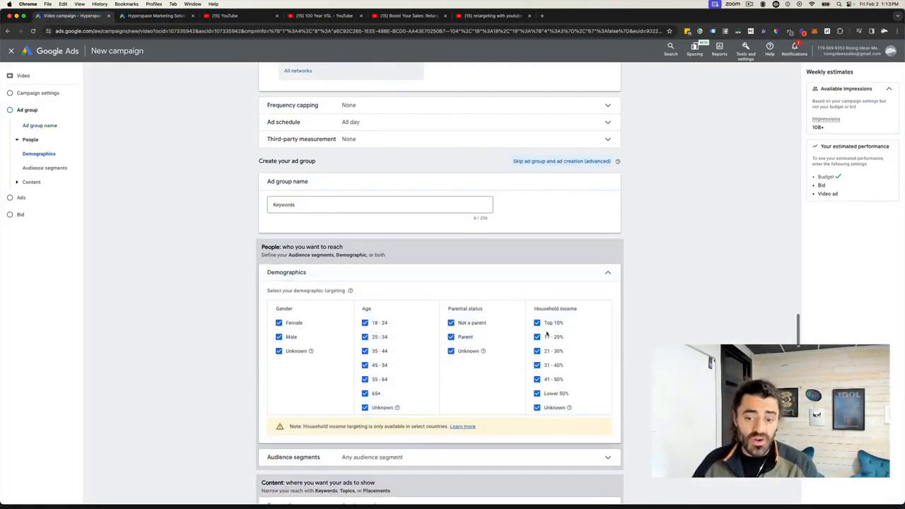
left_click(536, 393)
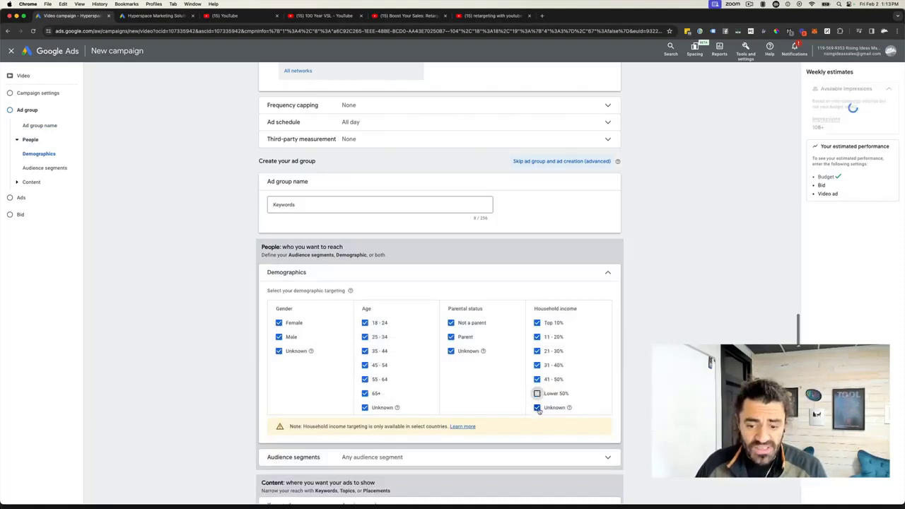
left_click(538, 408)
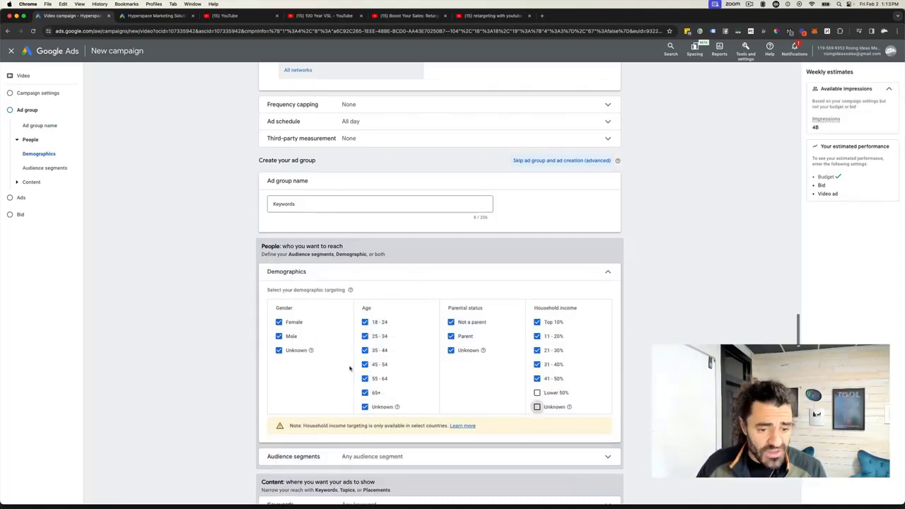
Browse the ad group's audience segments and examine the website visitors lists under how people have interacted with the business.
scroll(650, 315, "down", 4)
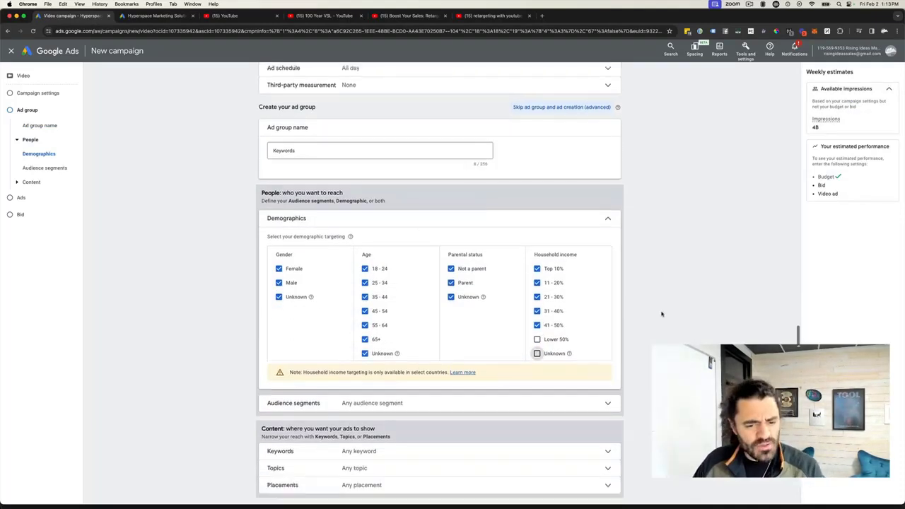
left_click(377, 326)
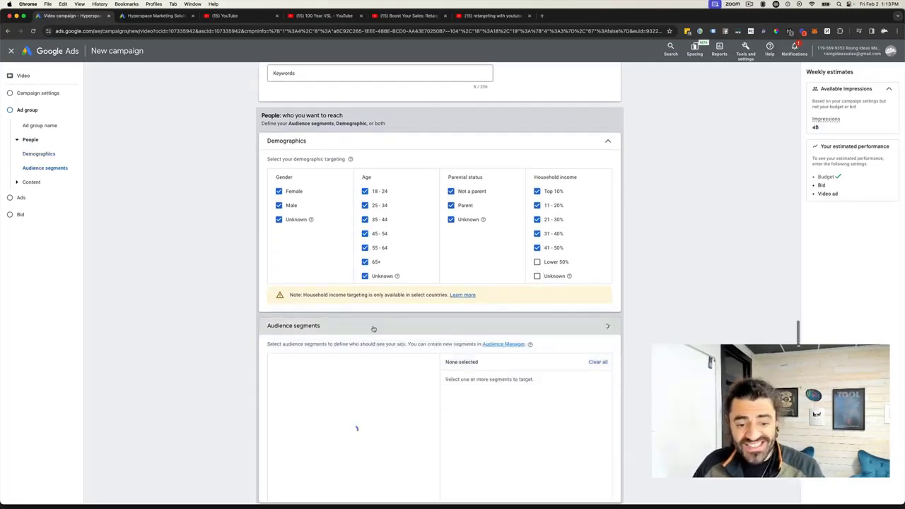
scroll(330, 297, "down", 3)
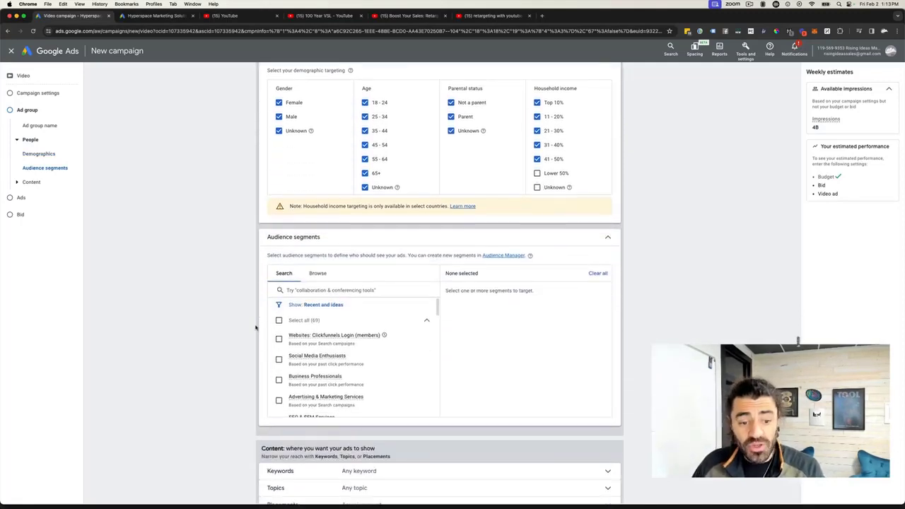
left_click(332, 274)
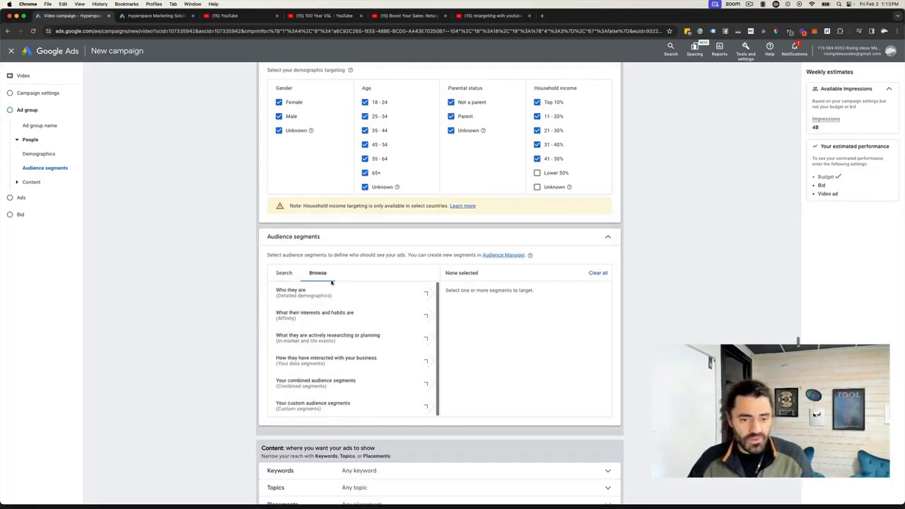
left_click(346, 359)
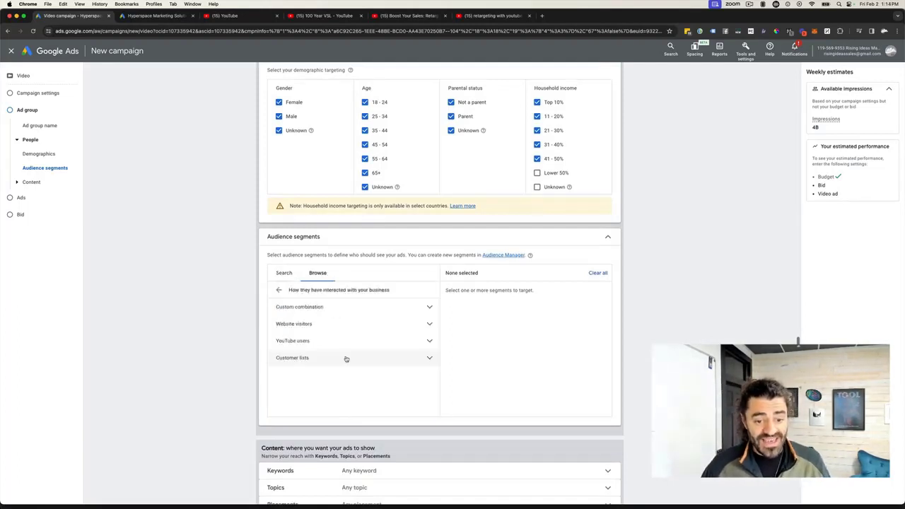
left_click(319, 329)
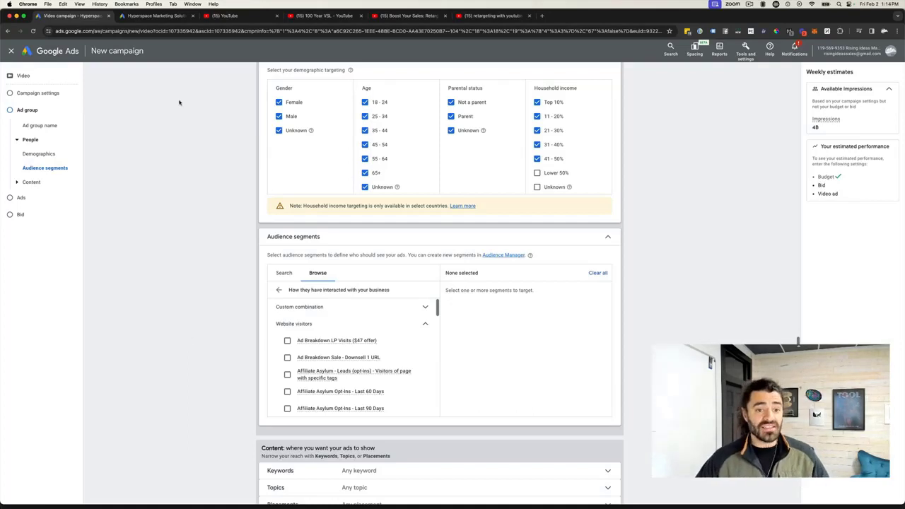
Open the edit page of the "Boost Your Sales" retargeting video in a new browser tab and view its details.
left_click(408, 16)
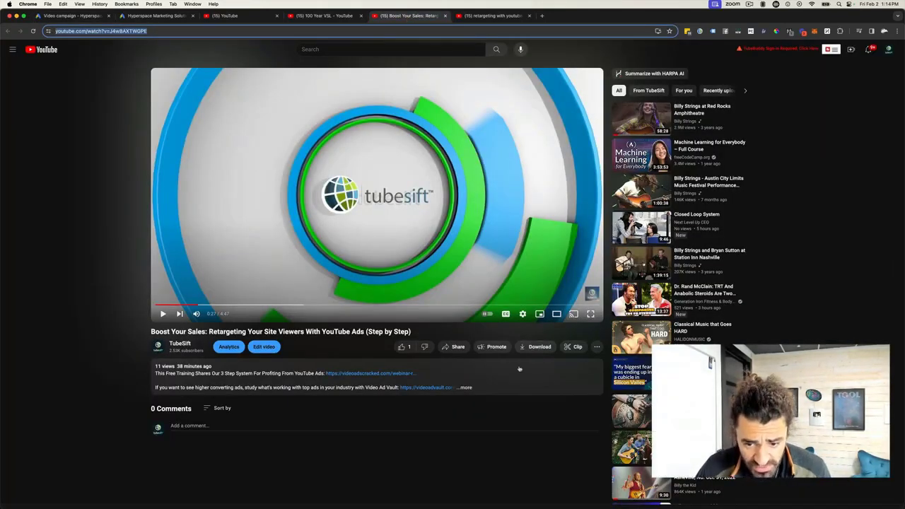
right_click(264, 349)
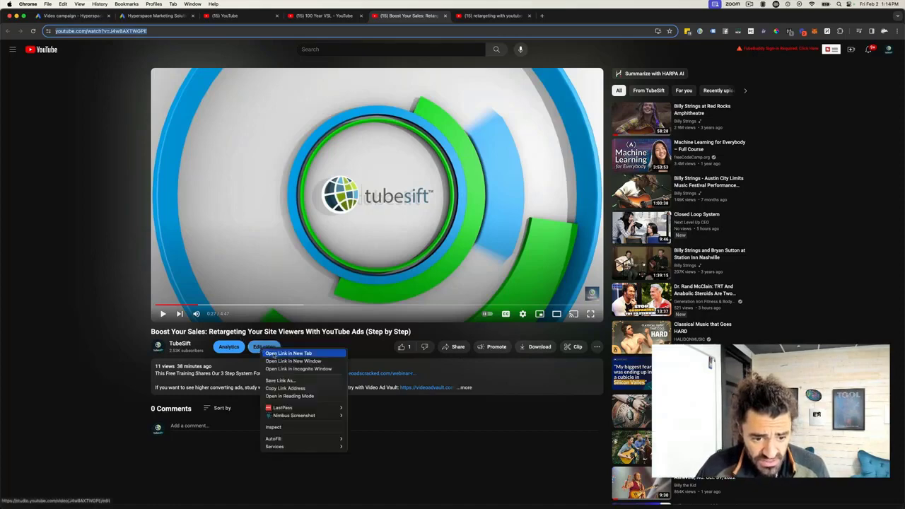
left_click(283, 353)
left_click(509, 16)
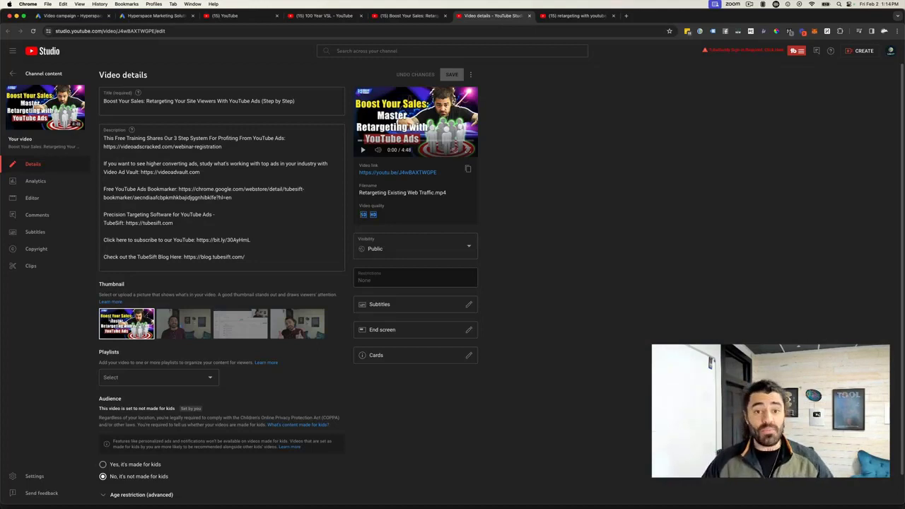
Return to the campaign setup and add "YouTube Ad Retargeting" and "YouTube Ad Best Practices" as content keywords.
left_click(77, 16)
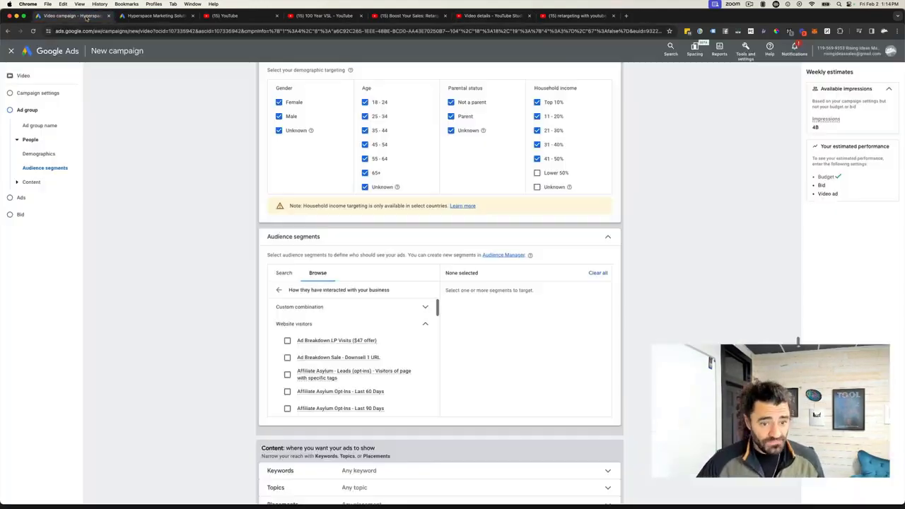
left_click(278, 291)
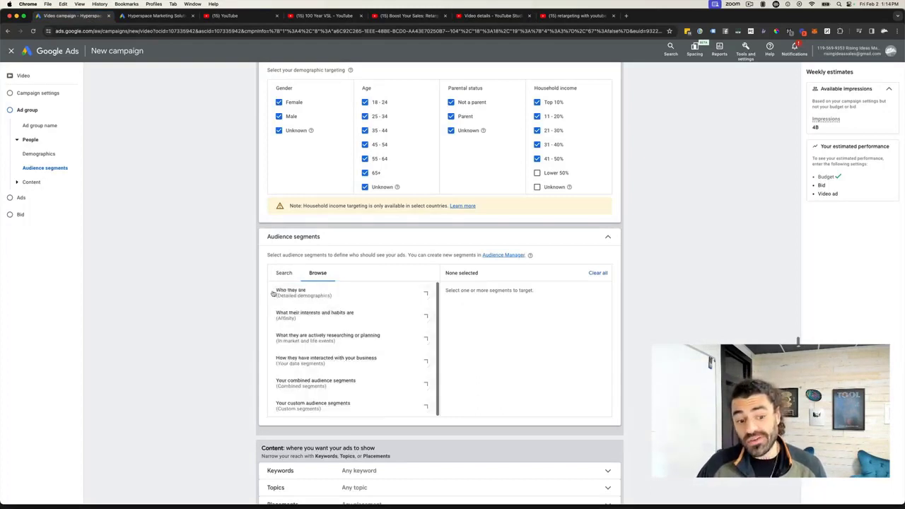
scroll(218, 291, "down", 4)
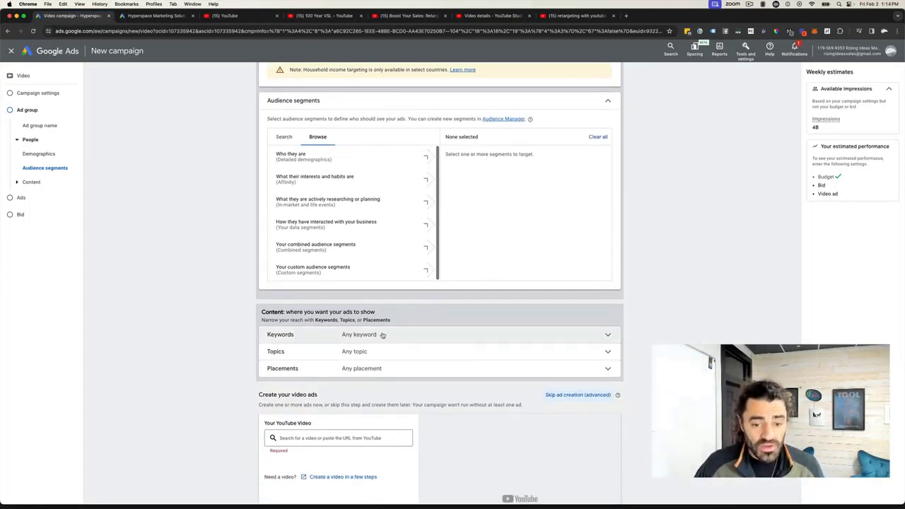
left_click(382, 336)
scroll(259, 356, "down", 2)
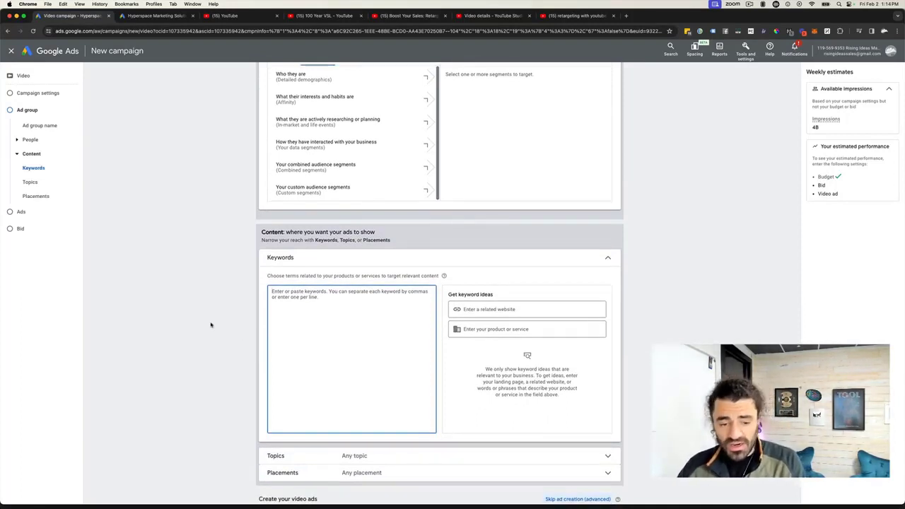
type("YouTube")
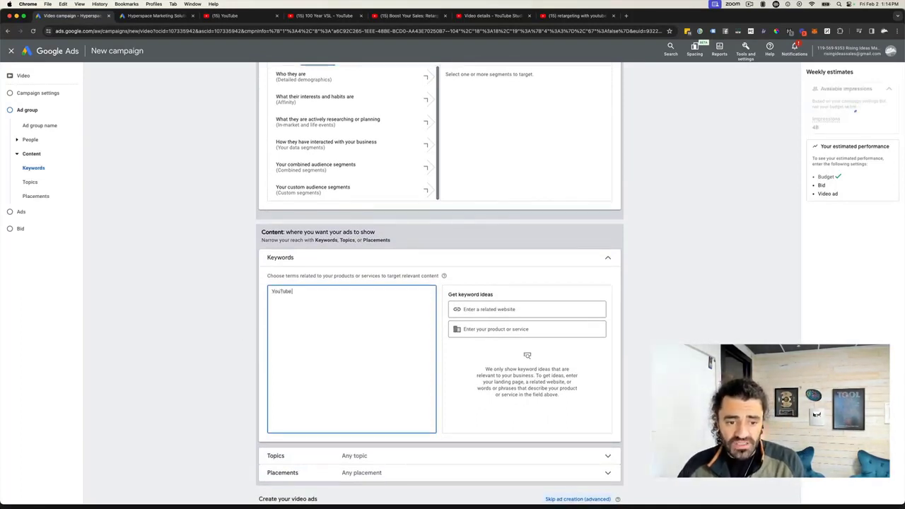
type(" Ad Retar")
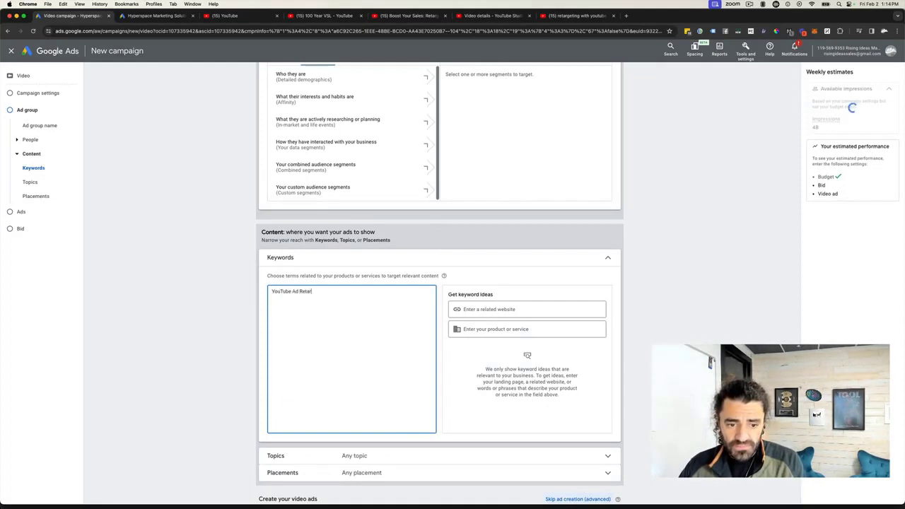
type("get")
type("How")
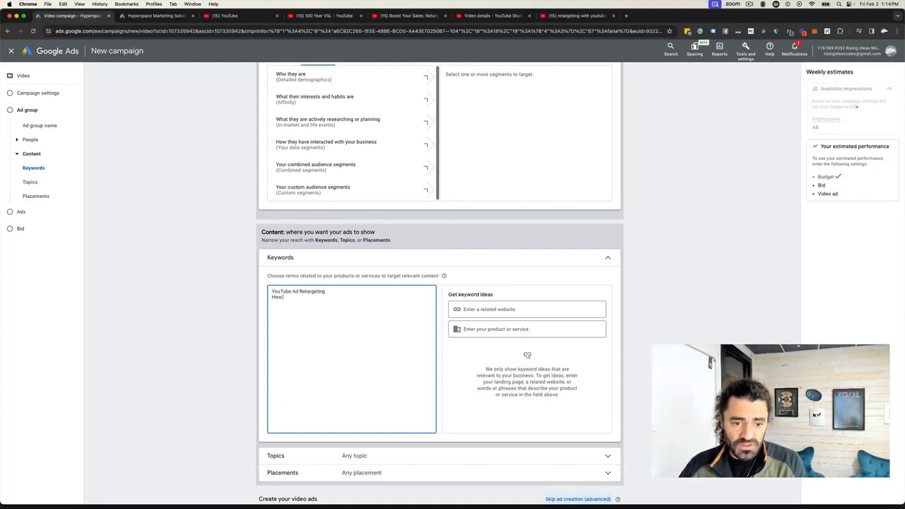
type("ou")
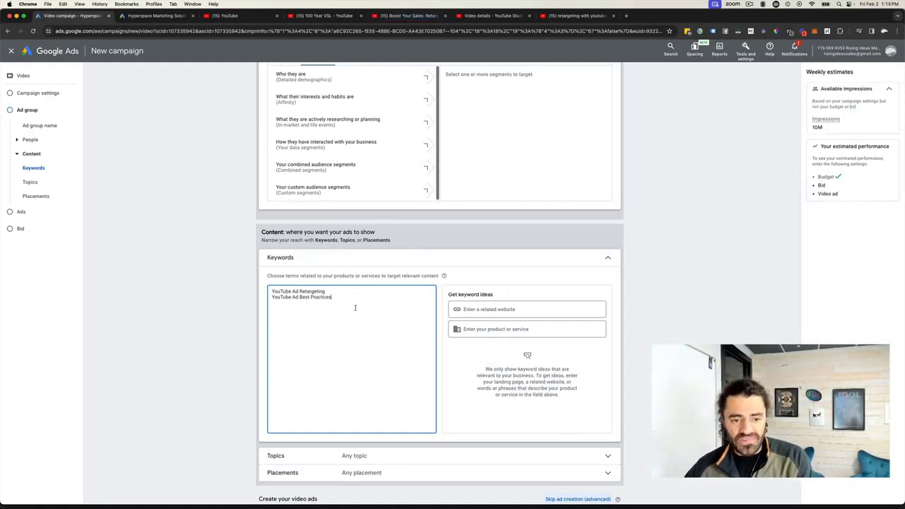
Add "How to Retarget With YouTube Ads" as a third content keyword on its own line.
key("Return")
type("How to")
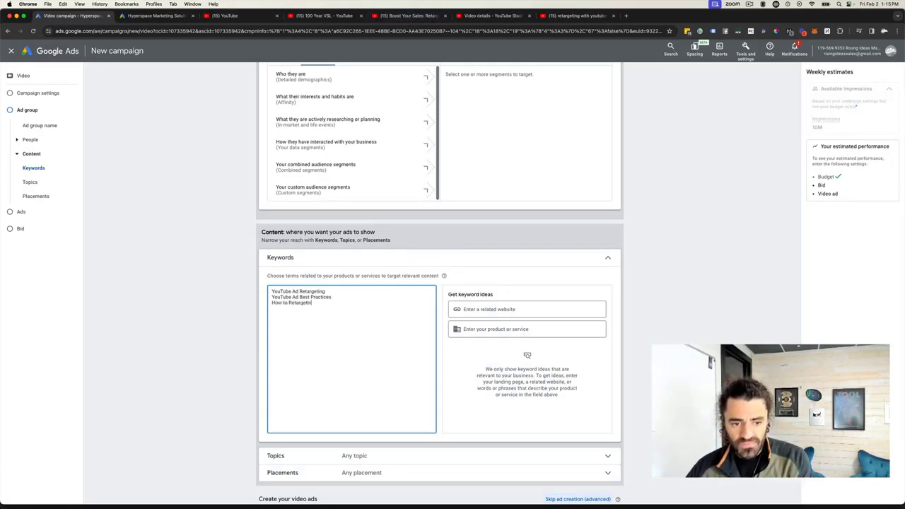
type(" Retarget")
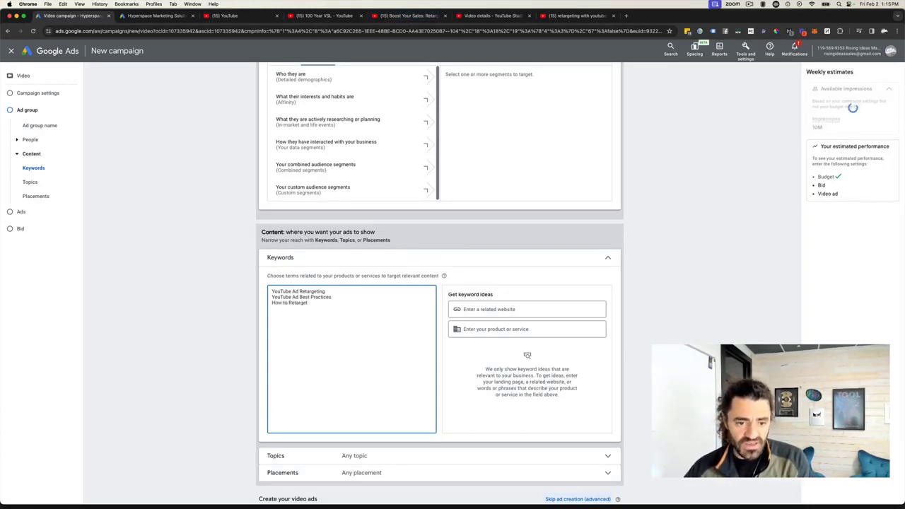
type(" Wi")
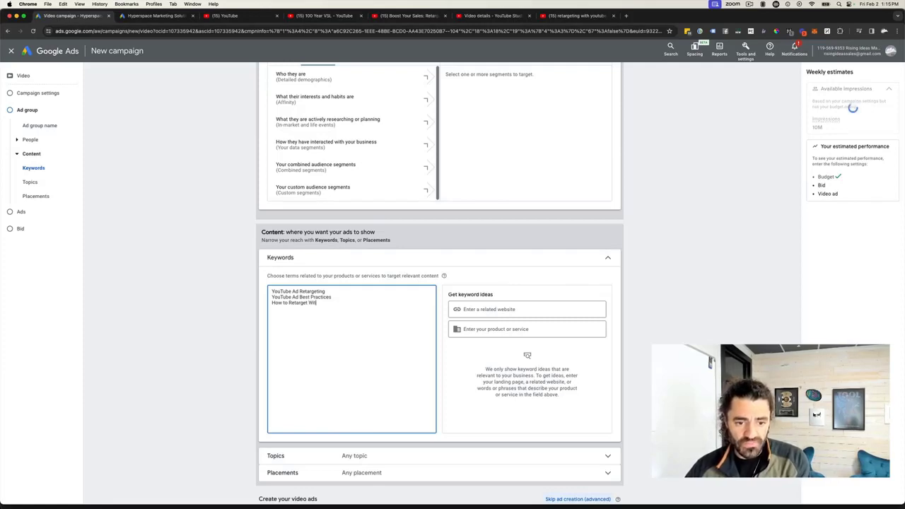
type("th YouTube Ads")
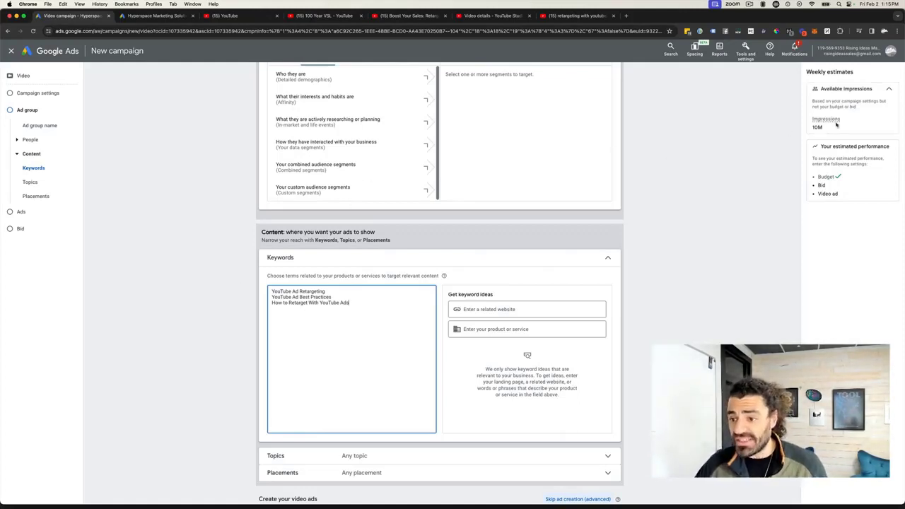
scroll(688, 186, "down", 3)
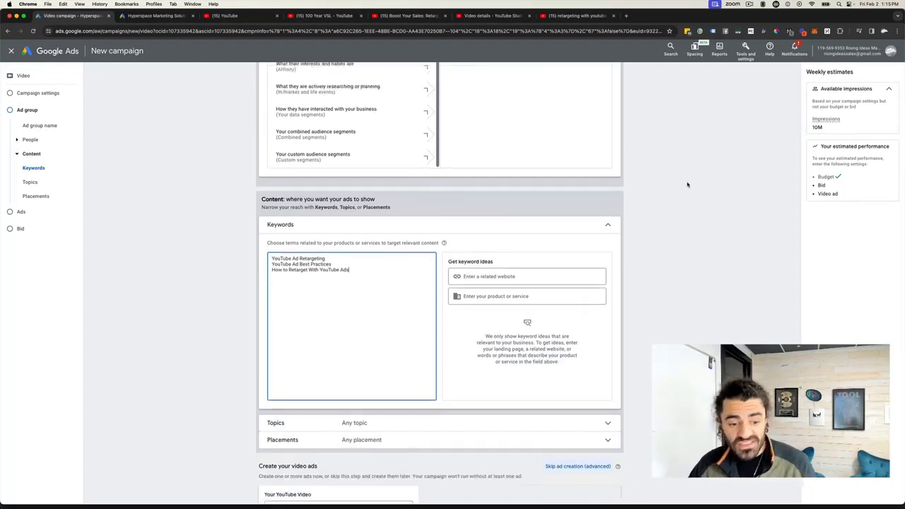
left_click(229, 240)
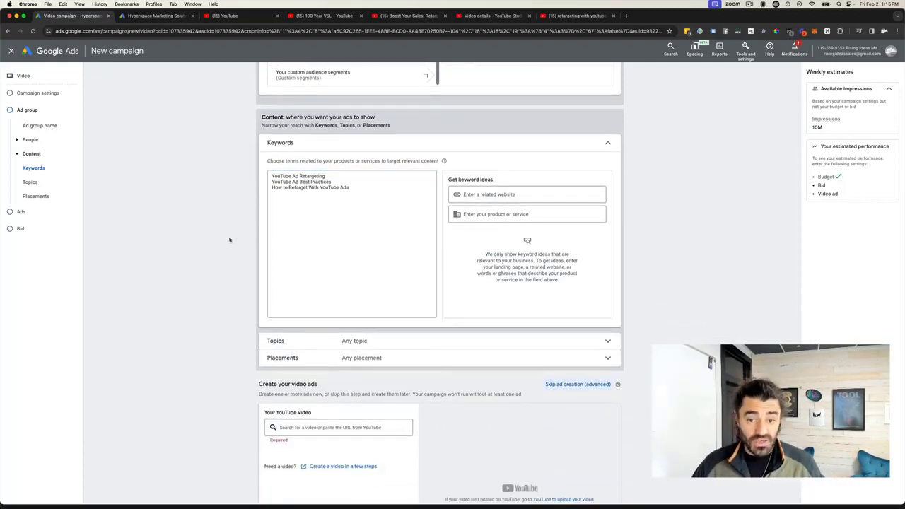
Copy the URL of the "Boost Your Sales" YouTube video, select that video for the ad and choose the in-feed video ad format.
scroll(241, 240, "down", 4)
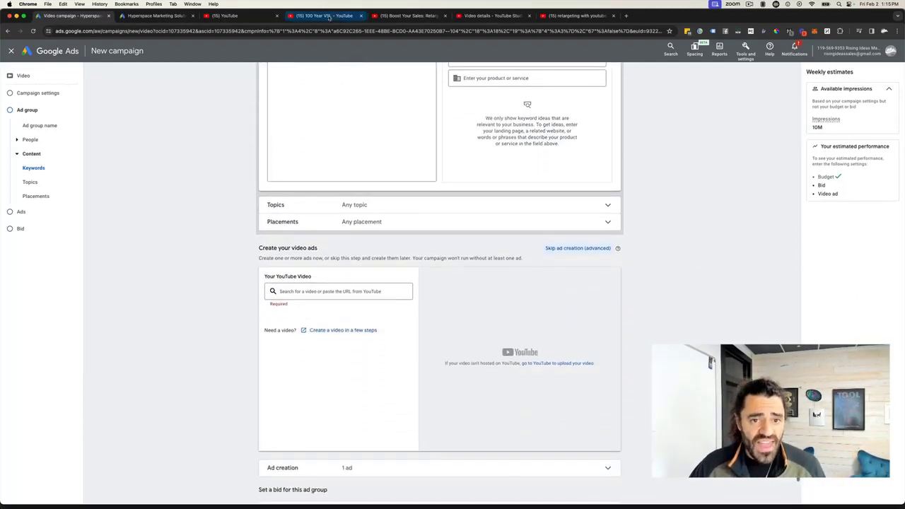
left_click(386, 15)
right_click(146, 32)
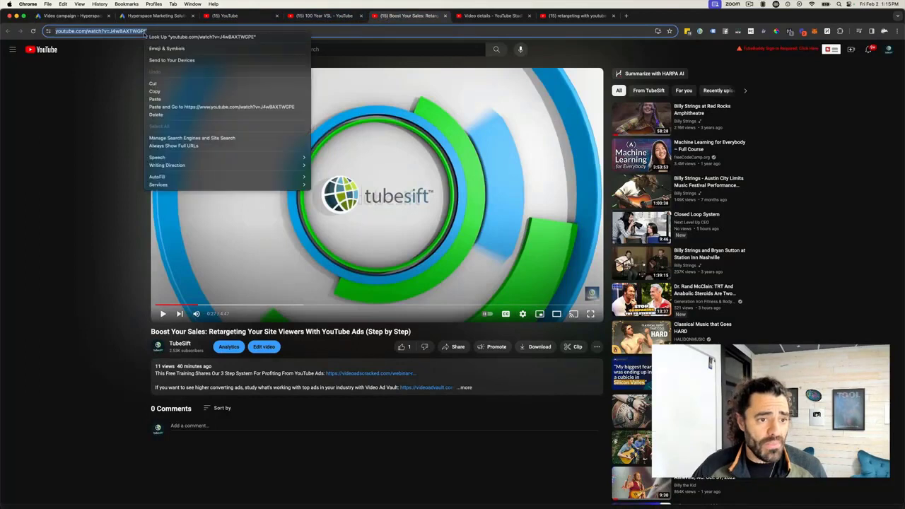
left_click(162, 94)
left_click(81, 15)
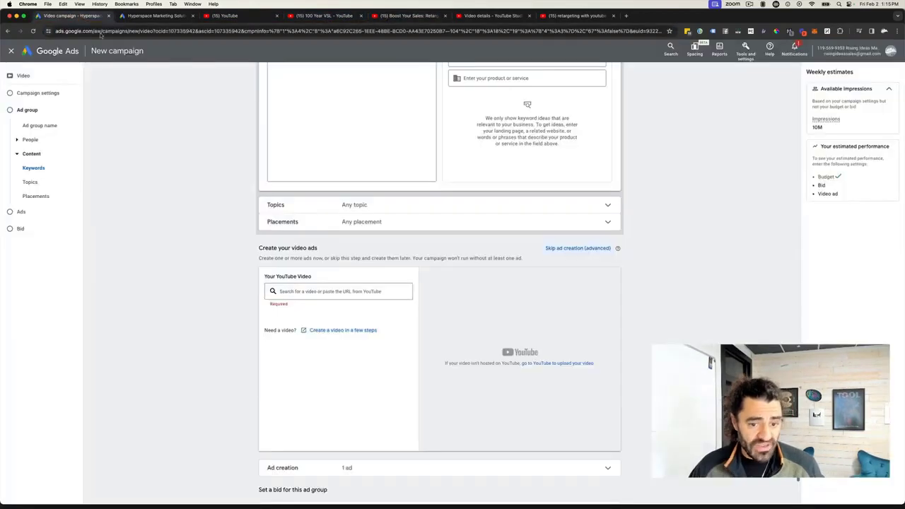
left_click(331, 293)
key("cmd+v")
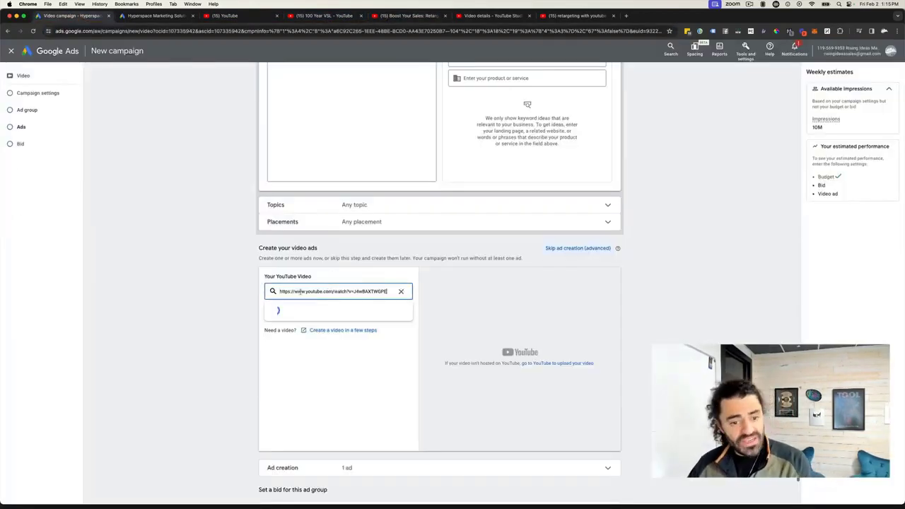
left_click(276, 309)
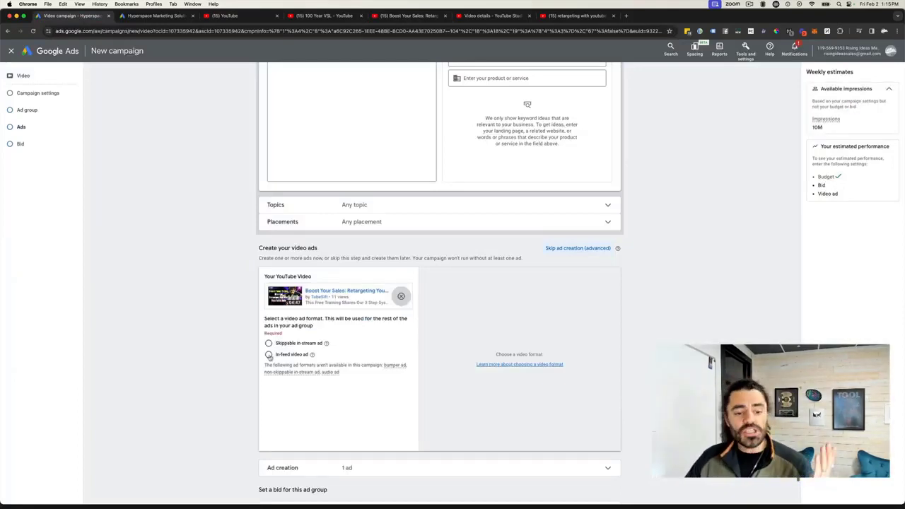
left_click(269, 355)
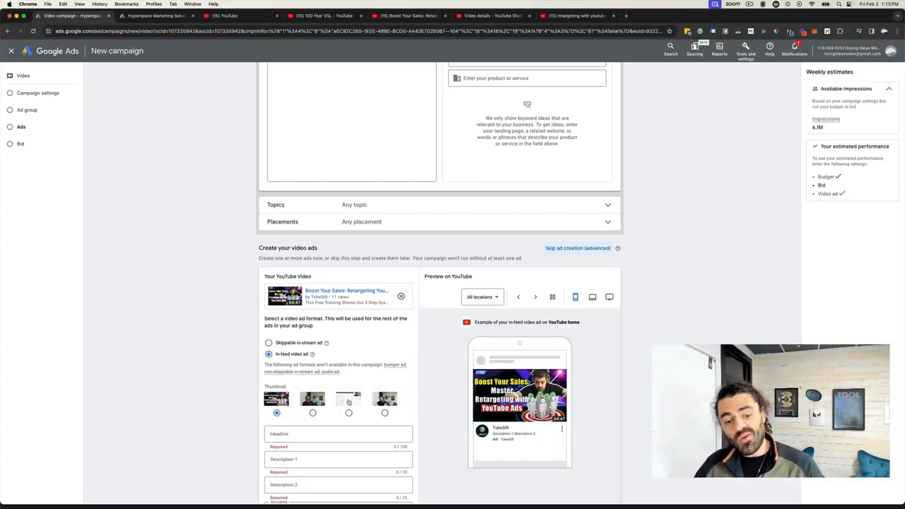
Enter "Boost Your Sales With YouTube Ad Retargeting (Step by Step)" as the in-feed ad's headline.
scroll(426, 392, "down", 1)
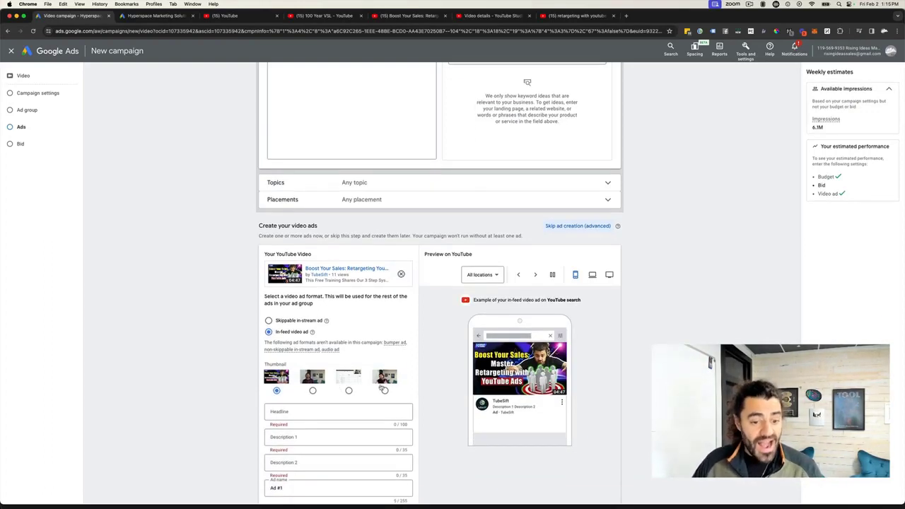
scroll(200, 340, "down", 2)
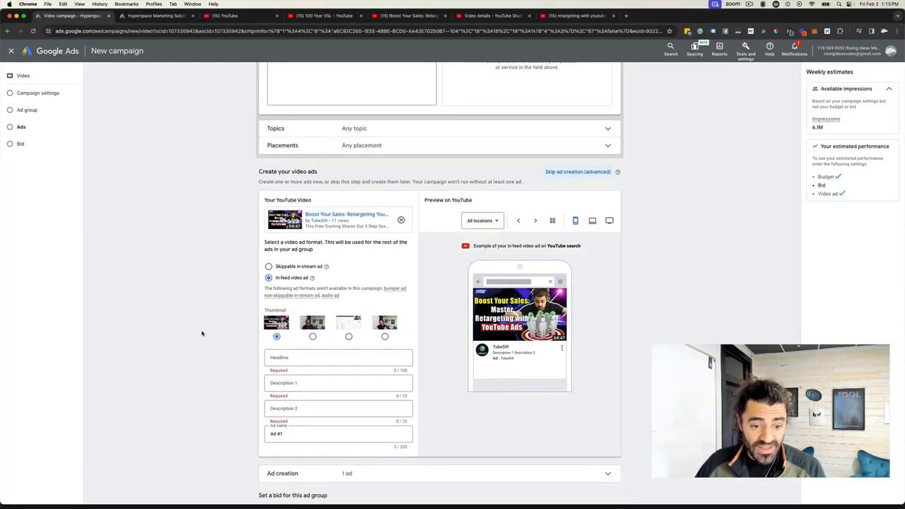
left_click(281, 357)
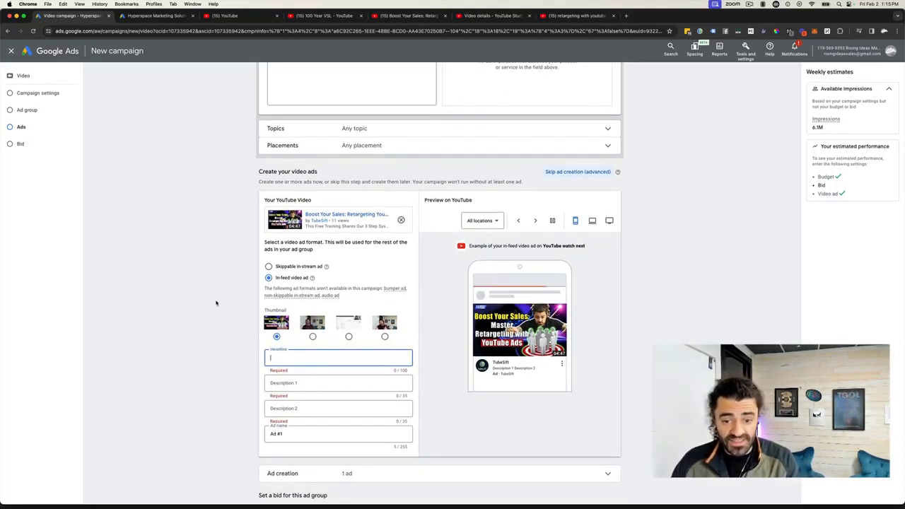
type("Boost You")
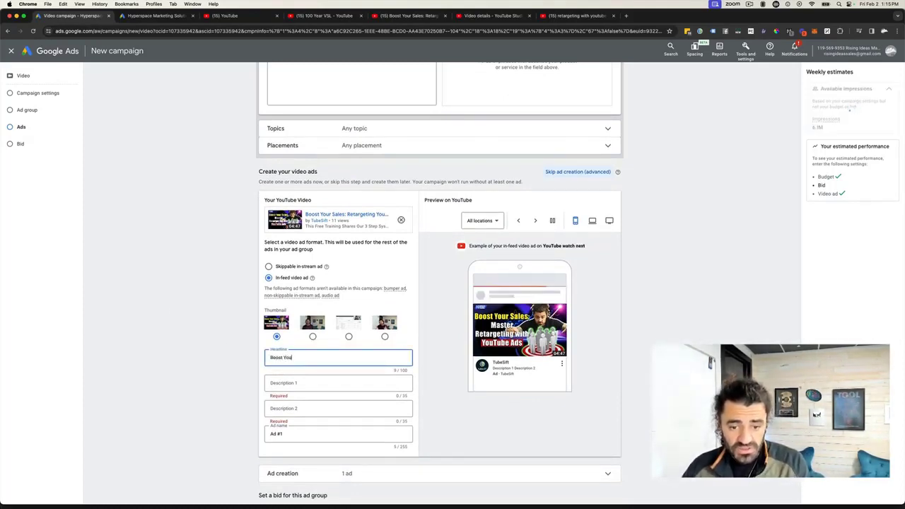
type("r Sales")
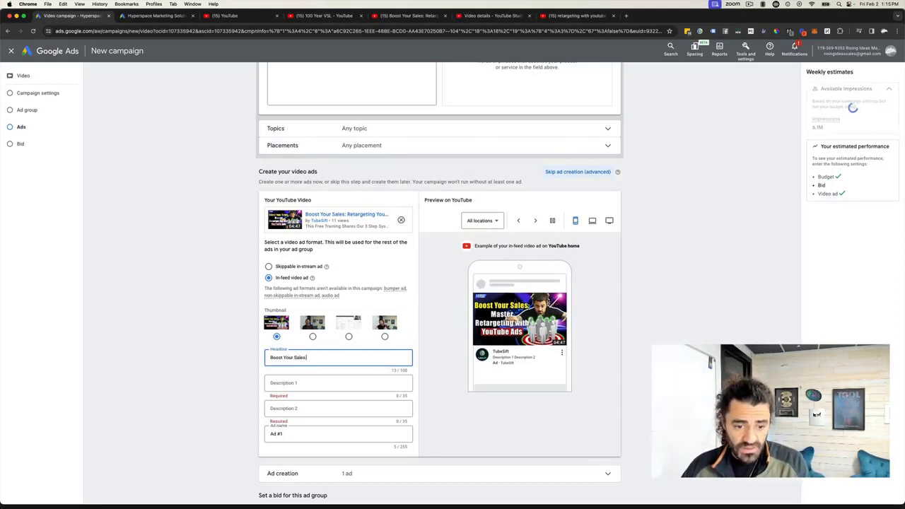
type(" With YouTu")
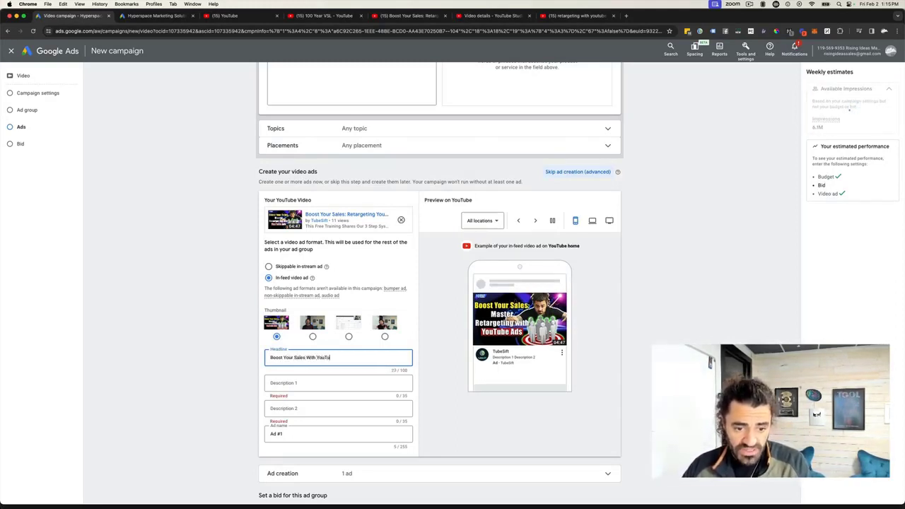
type("be Ad")
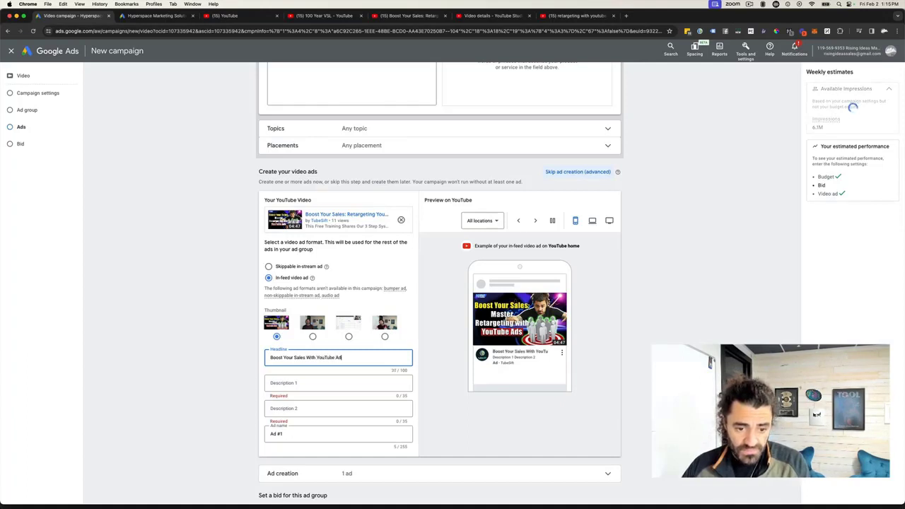
type("Retarge")
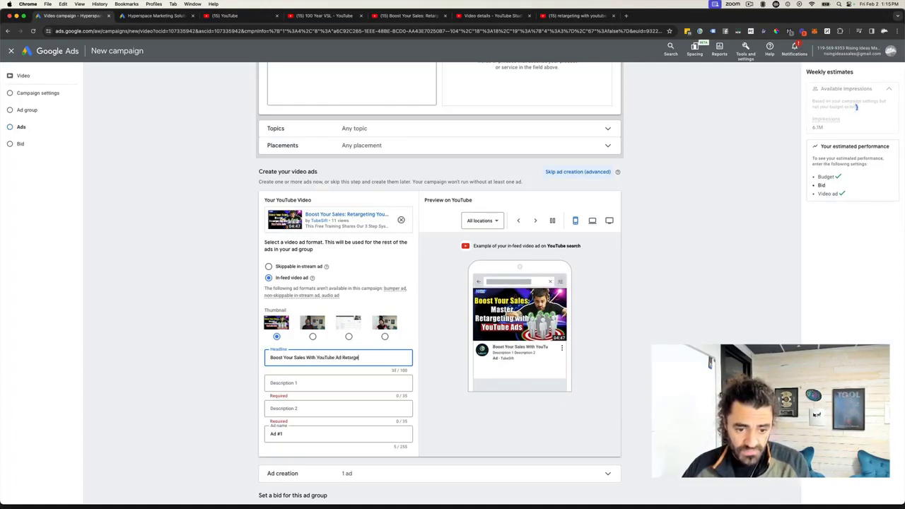
type("ting (S")
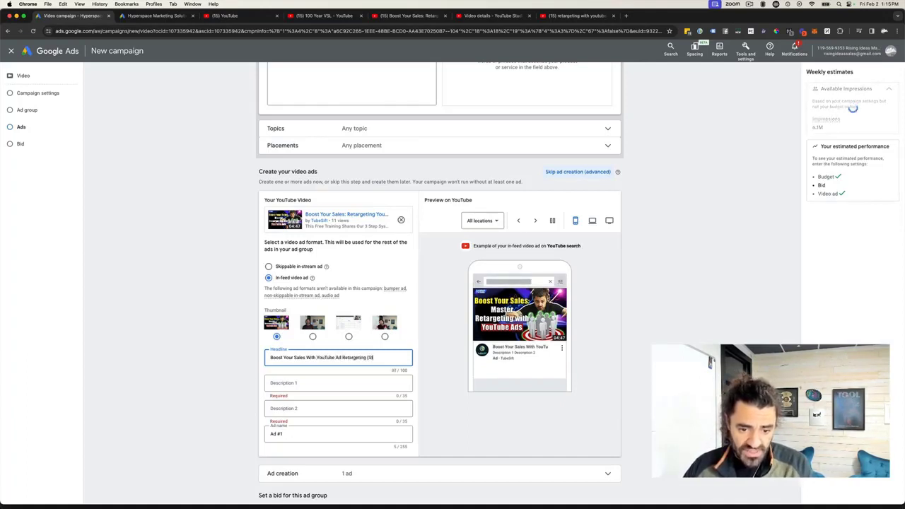
type("tep ")
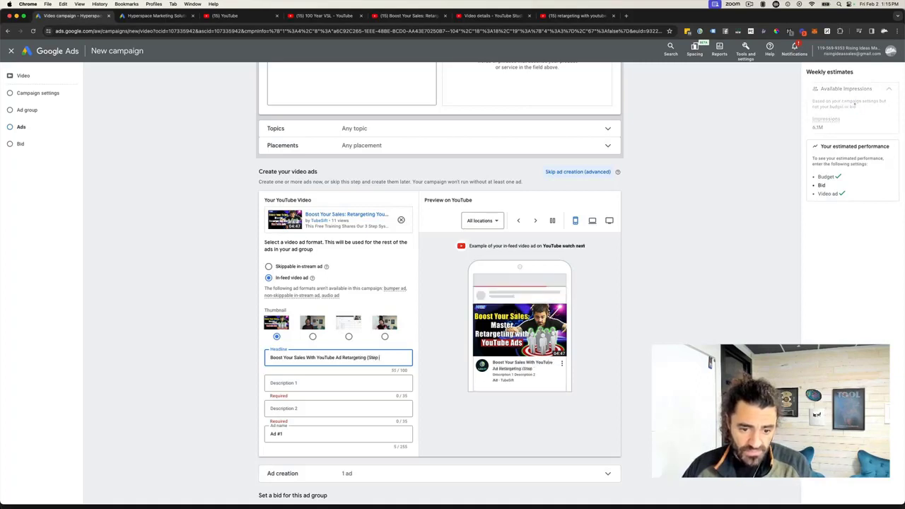
type("by Step")
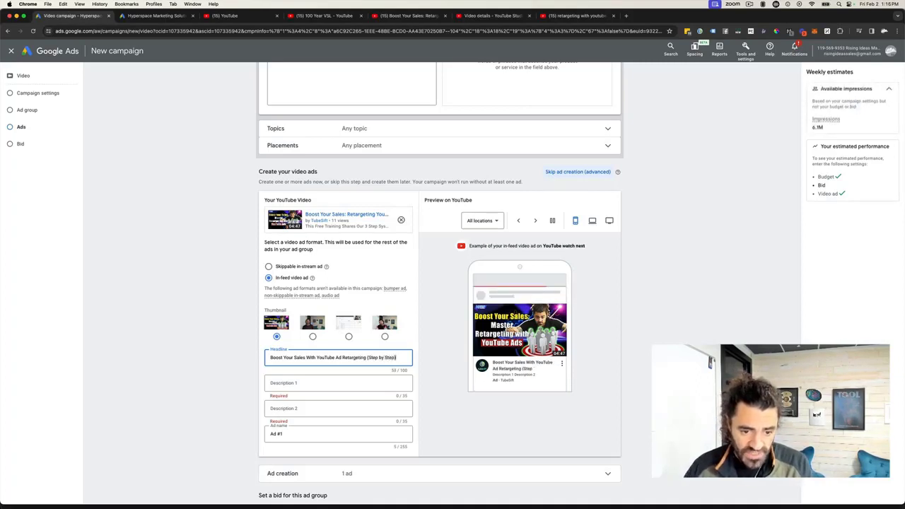
type(")")
Fill in the ad's first description with "Step by step guide to rt with yt".
left_click(309, 381)
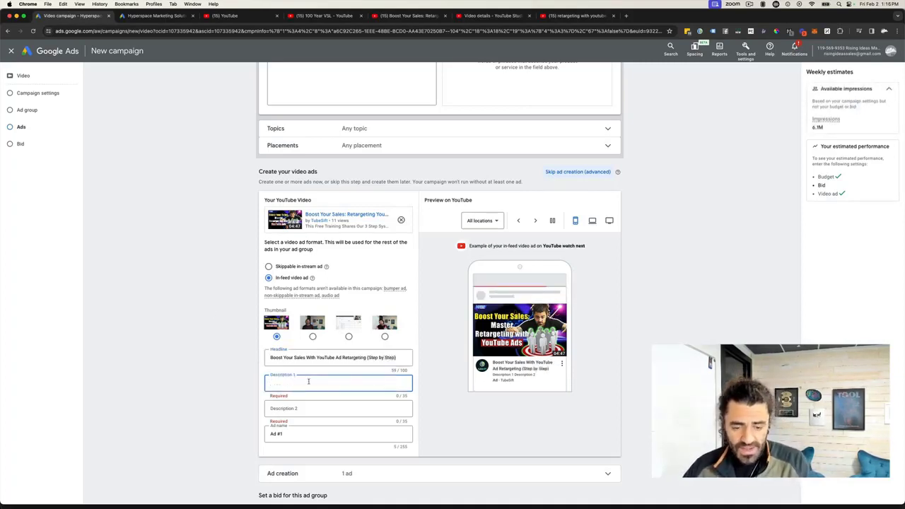
type("Step")
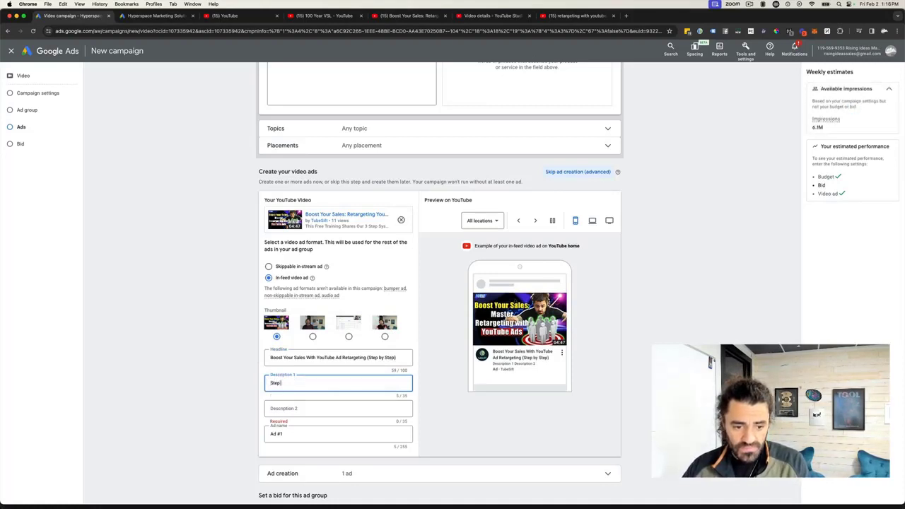
type(" B")
key("BackSpace")
key("BackSpace")
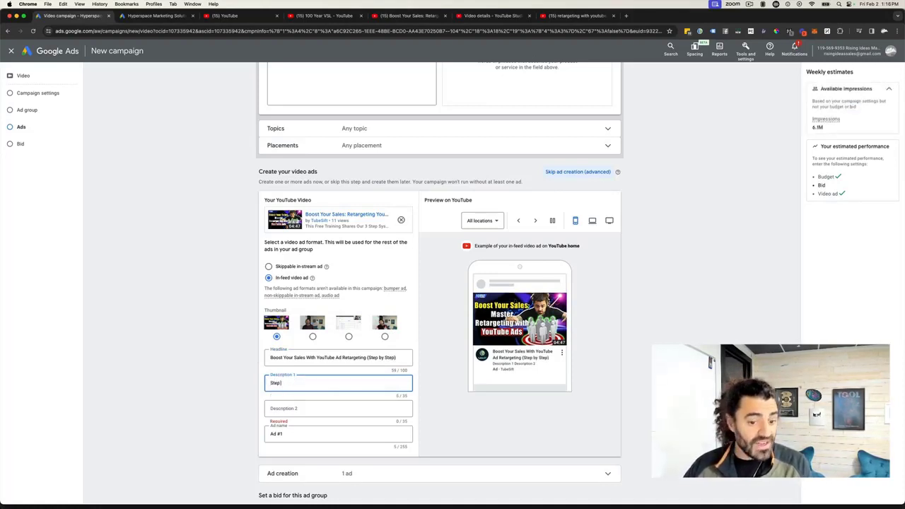
type("by step guide to r")
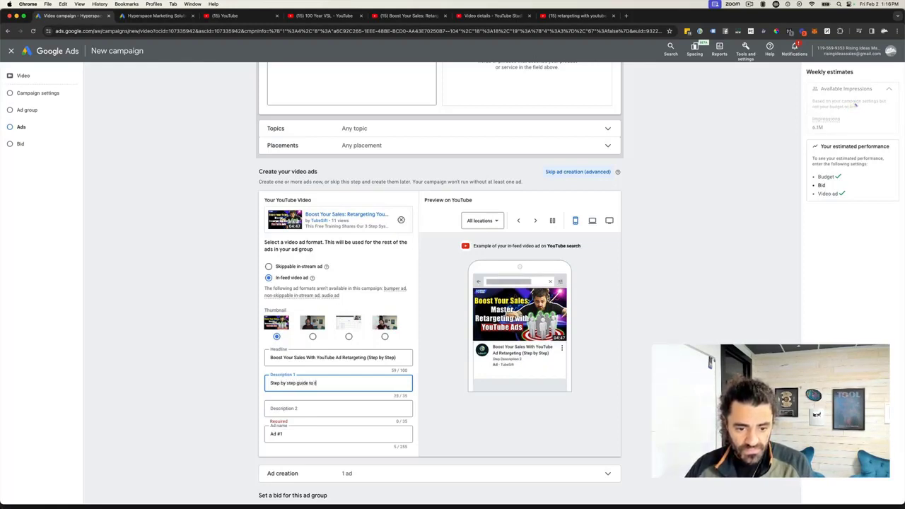
type("ith yt")
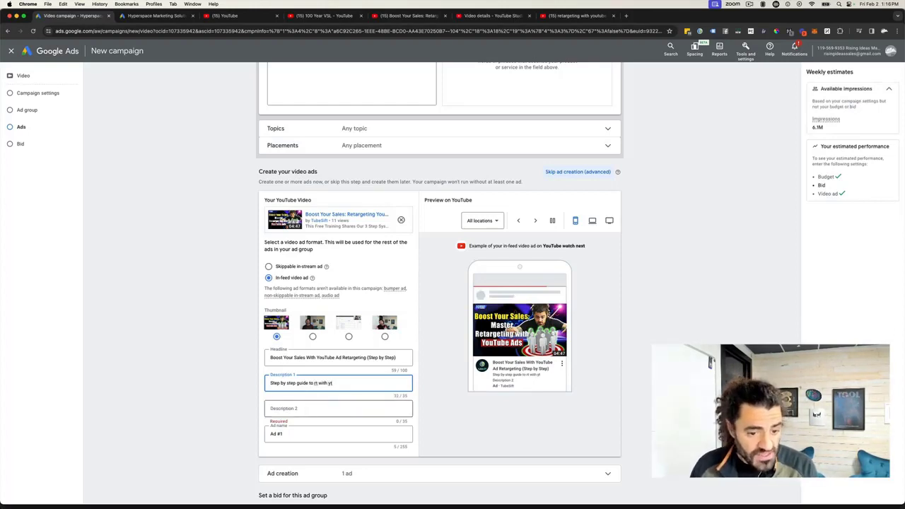
Fill in the ad's second description with "Must".
left_click(306, 407)
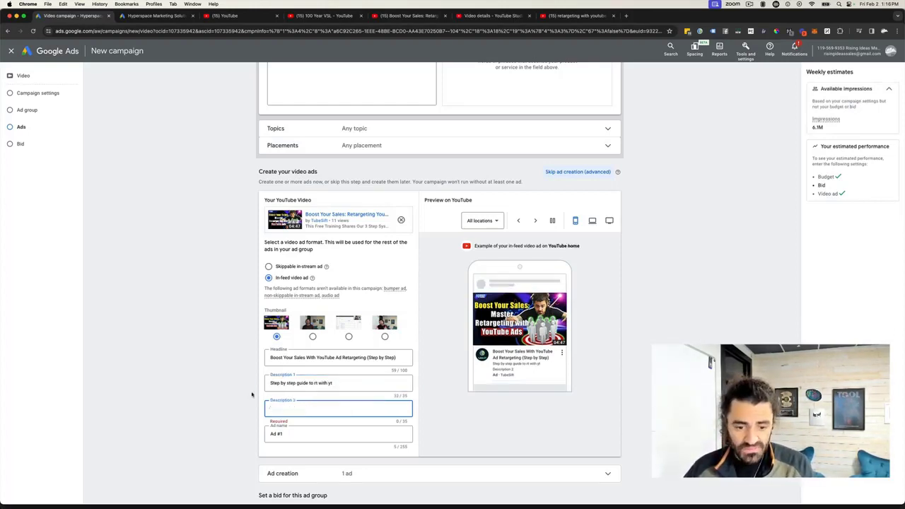
type("H")
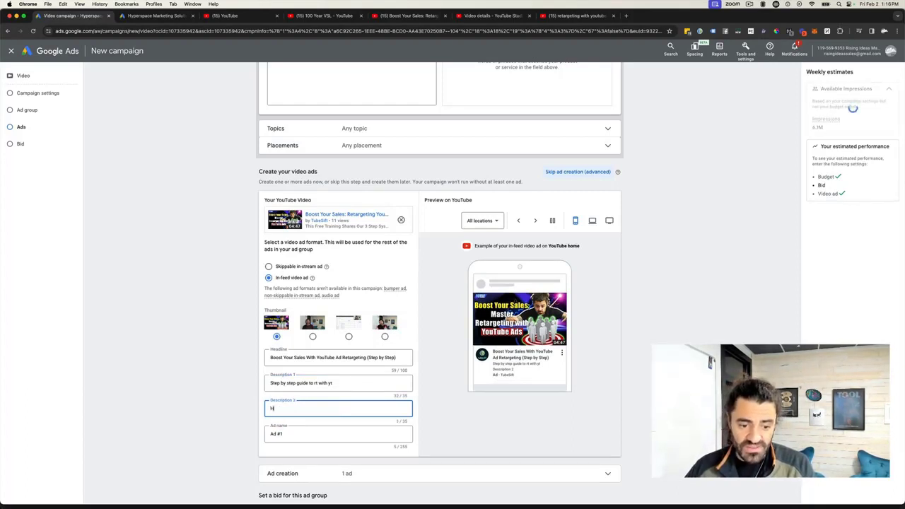
type("uist have")
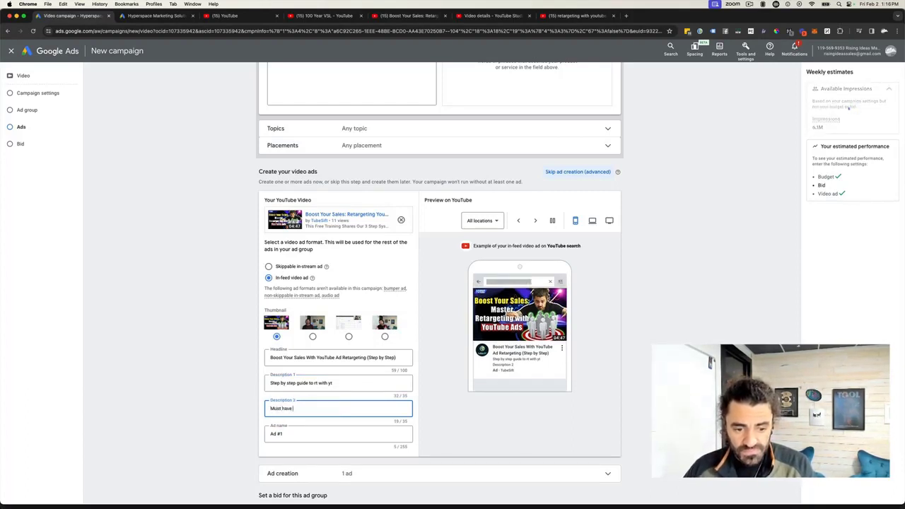
key("BackSpace")
key("BackSpace")
key("BackSpace")
key("BackSpace")
key("BackSpace")
key("BackSpace")
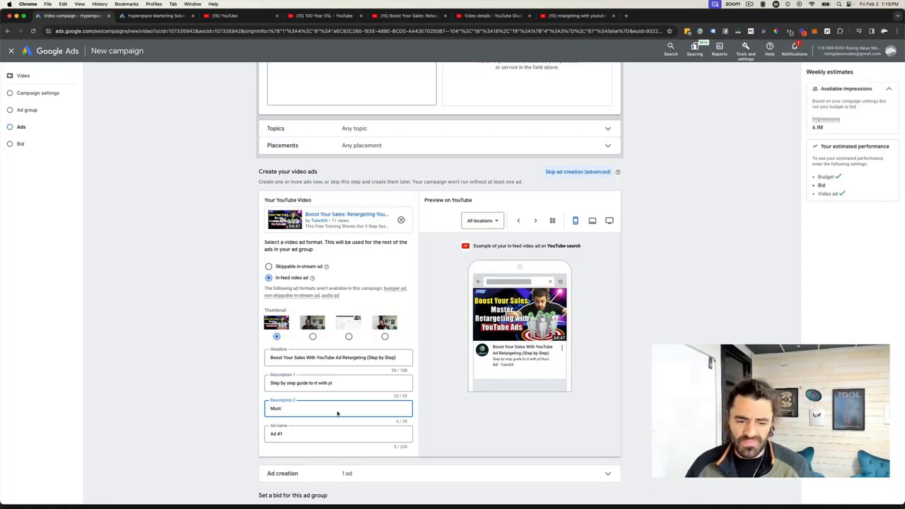
Rename the ad as "RT Tutorial Video".
scroll(285, 410, "down", 4)
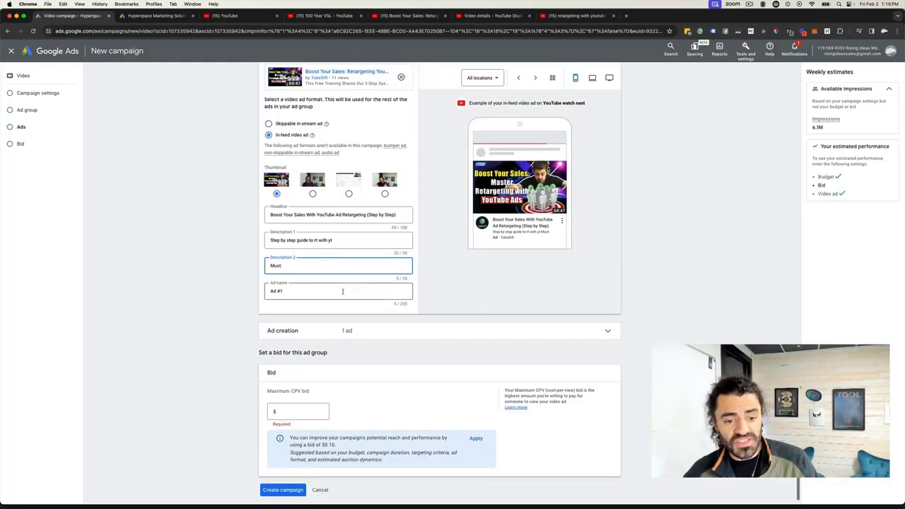
left_click_drag(343, 291, 246, 287)
type("R")
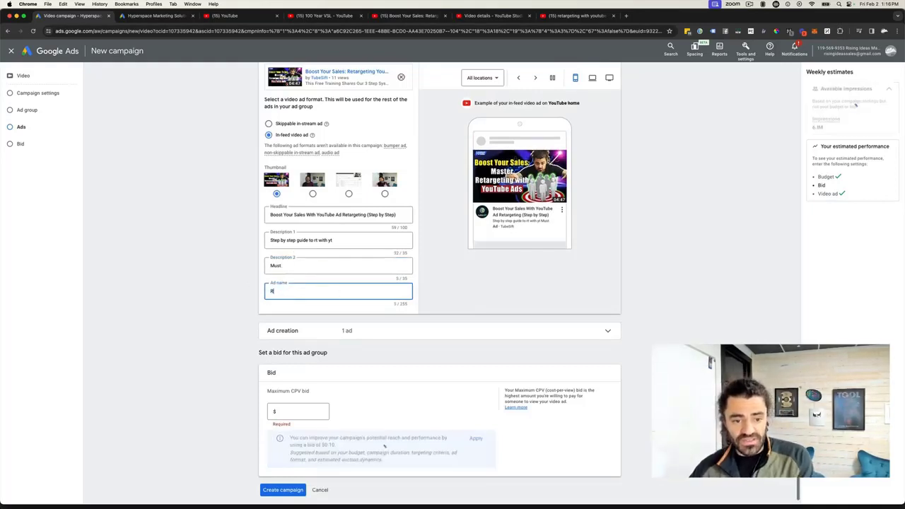
type("T Tutoria")
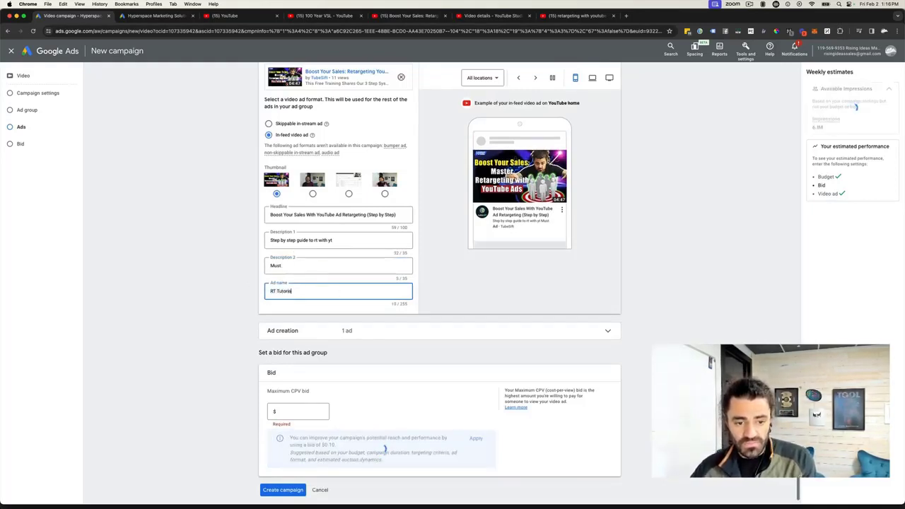
type("l Video")
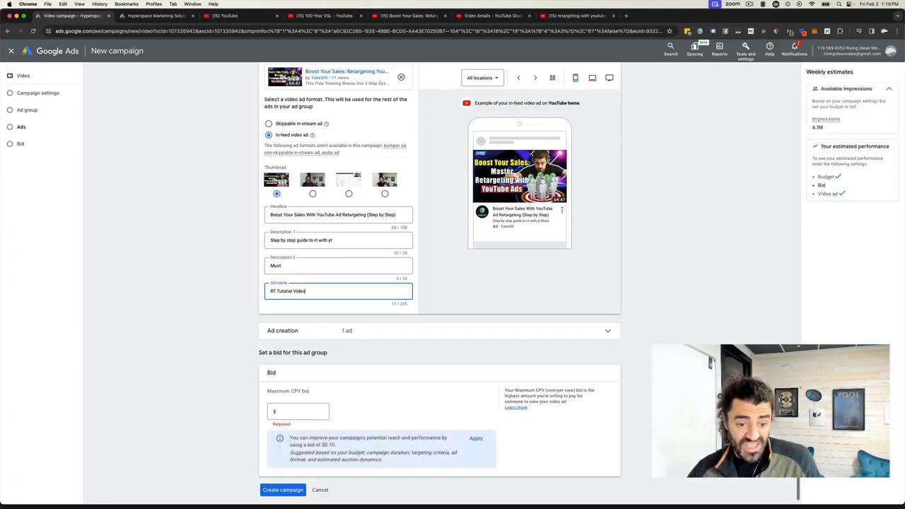
Expand the ad creation section and view the options for duplicating or clearing the video ad, leaving the ad as it is.
left_click(349, 331)
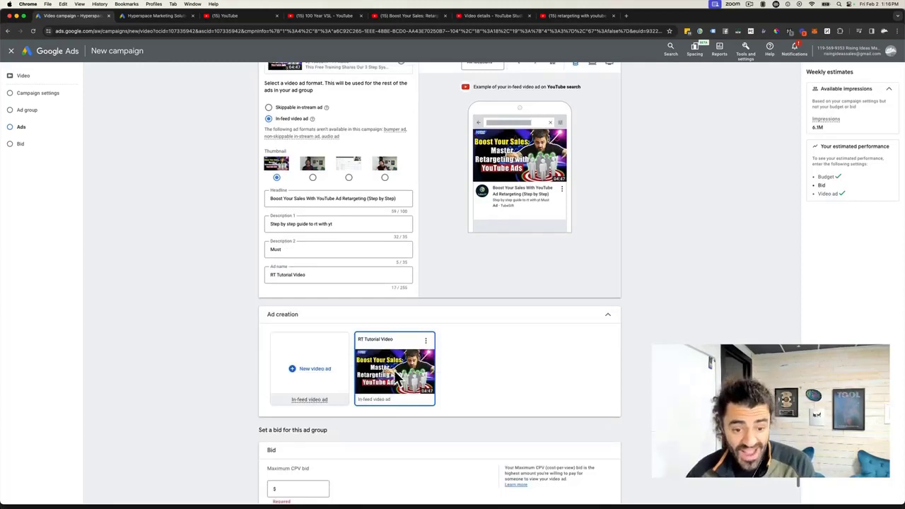
left_click(426, 341)
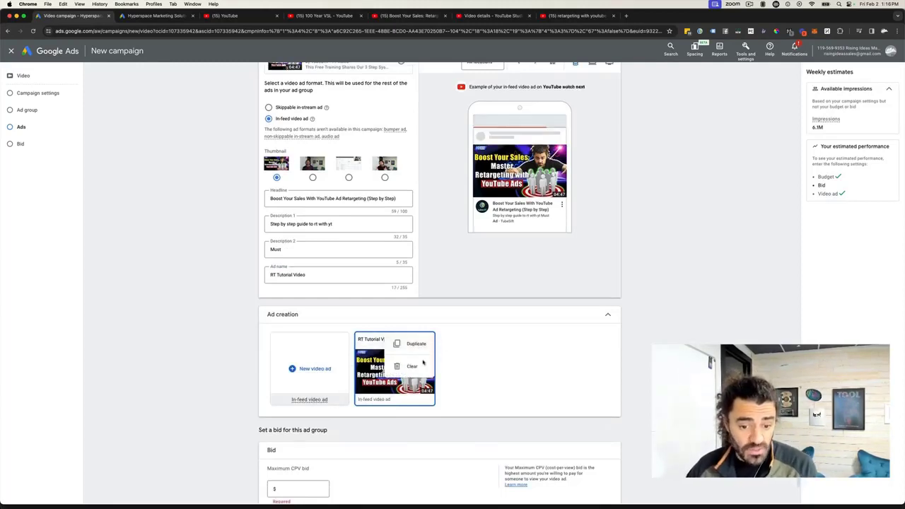
left_click(200, 349)
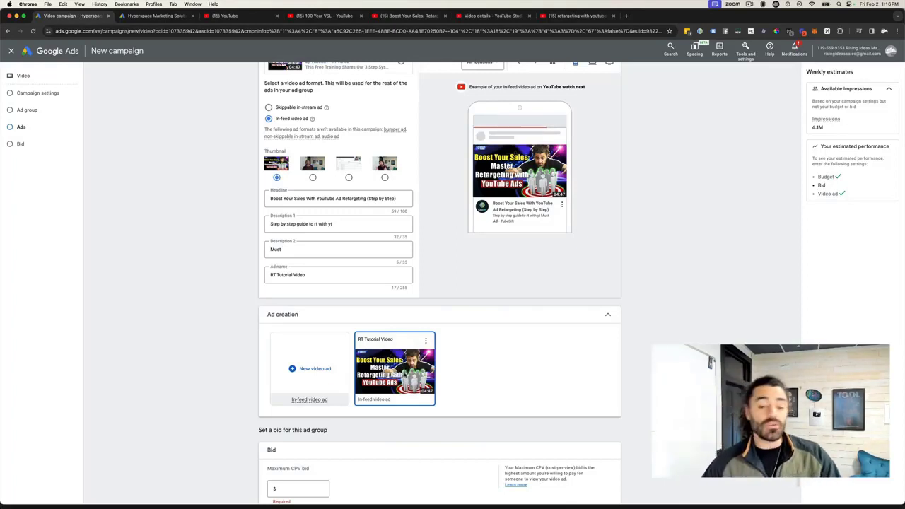
left_click(425, 341)
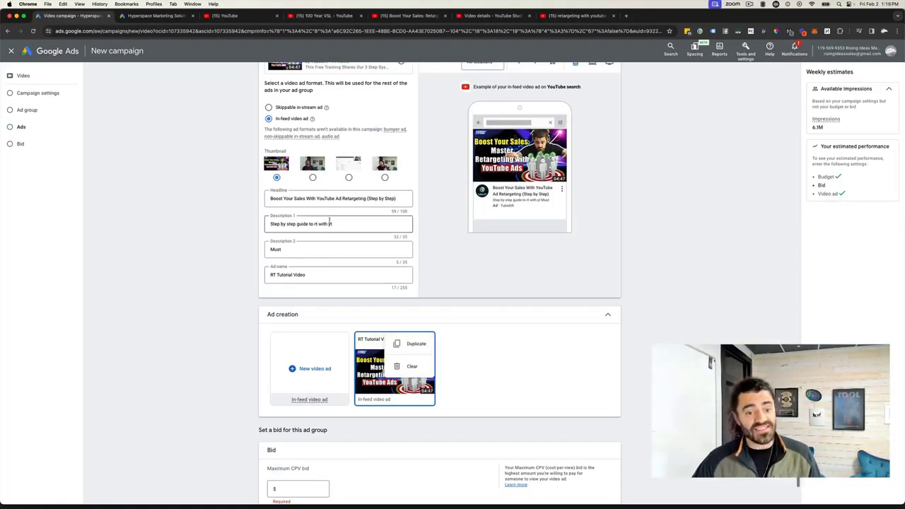
left_click(203, 236)
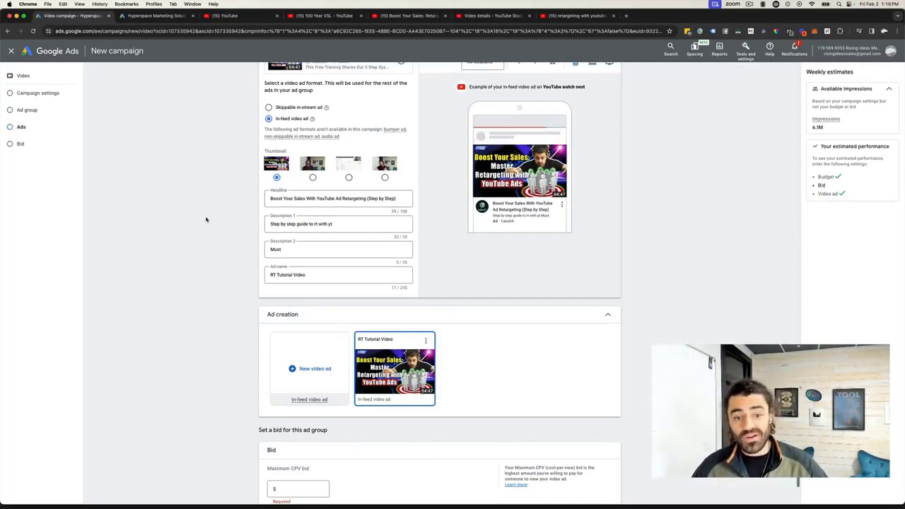
Set the ad group's maximum CPV bid to the suggested $0.10.
scroll(204, 218, "down", 3)
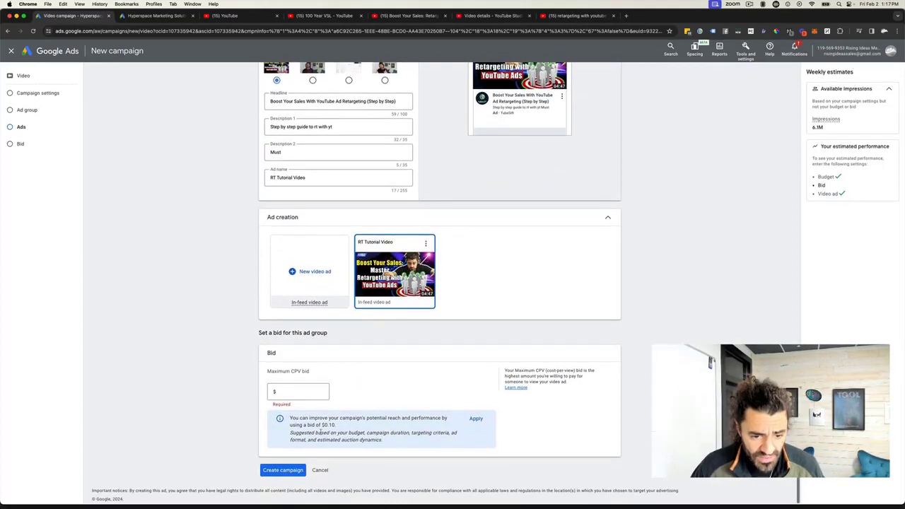
left_click_drag(353, 427, 290, 418)
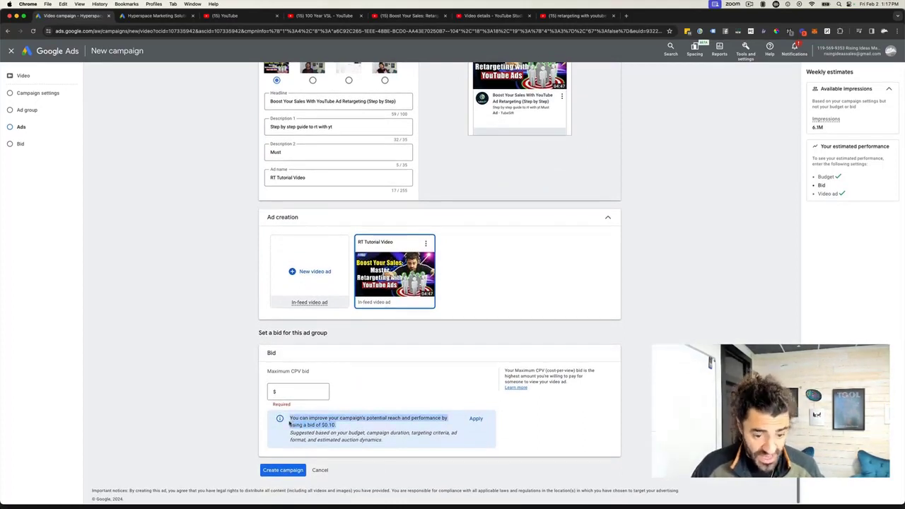
left_click(294, 392)
type("0.10")
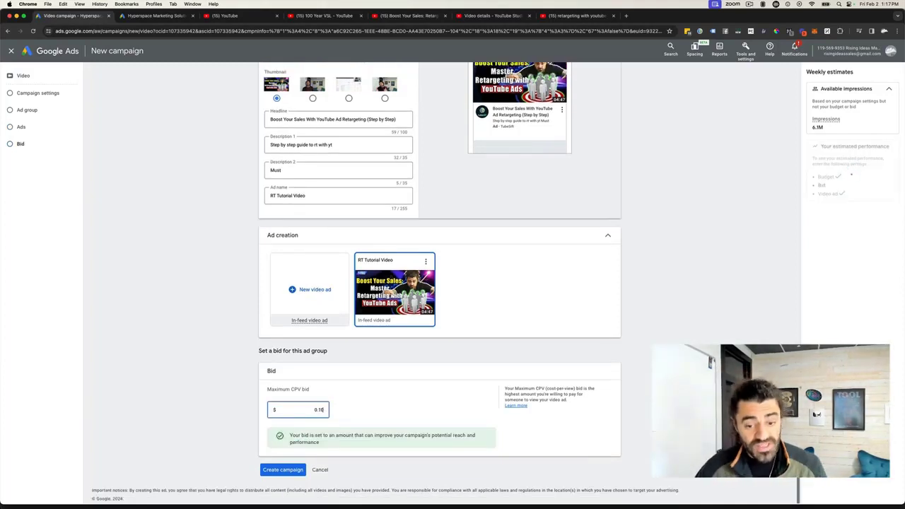
key("Tab")
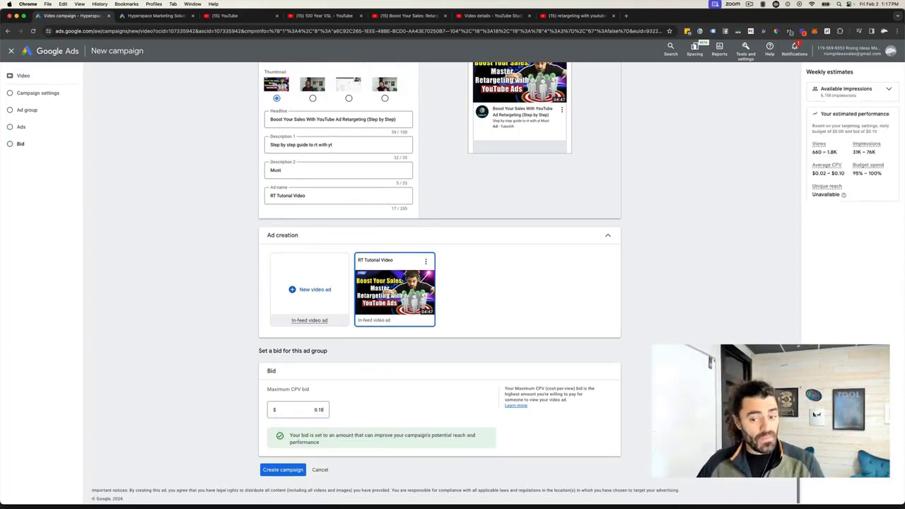
Examine the campaign's estimated weekly views and impressions.
scroll(655, 286, "up", 1)
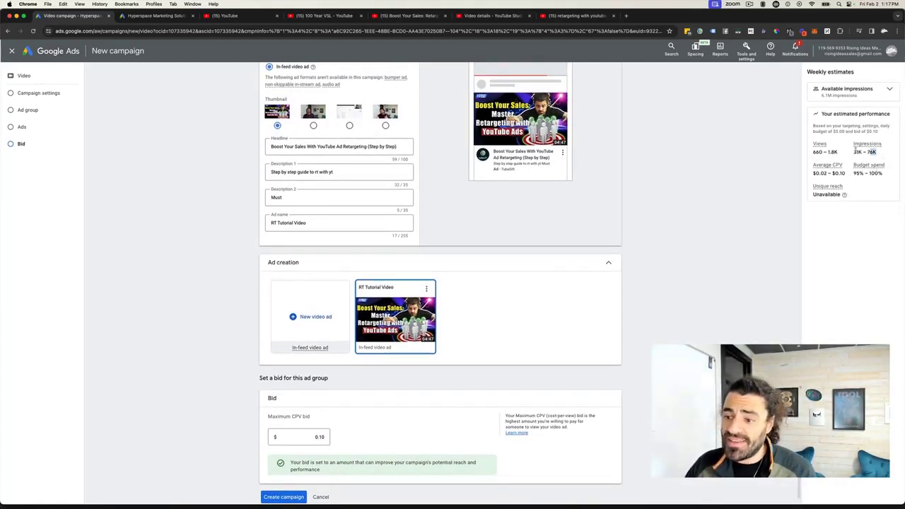
left_click_drag(856, 150, 827, 139)
left_click(833, 139)
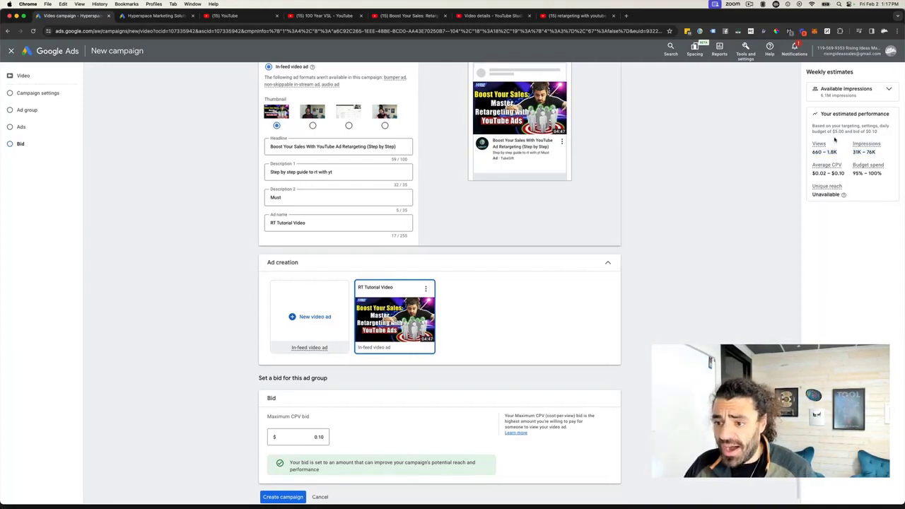
Expand the available impressions estimate for the campaign.
left_click(882, 91)
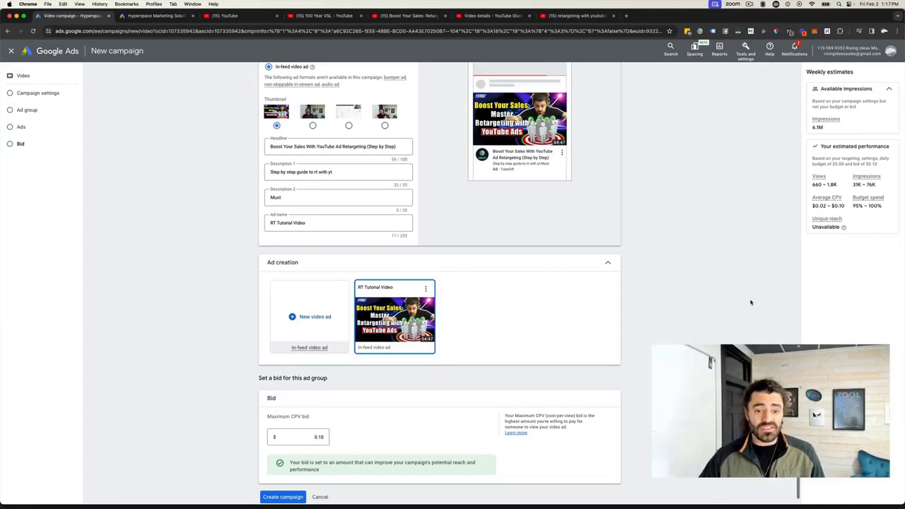
Switch to the retargeting video's YouTube page, skip ahead in the video and review the free training line in its description.
left_click(384, 16)
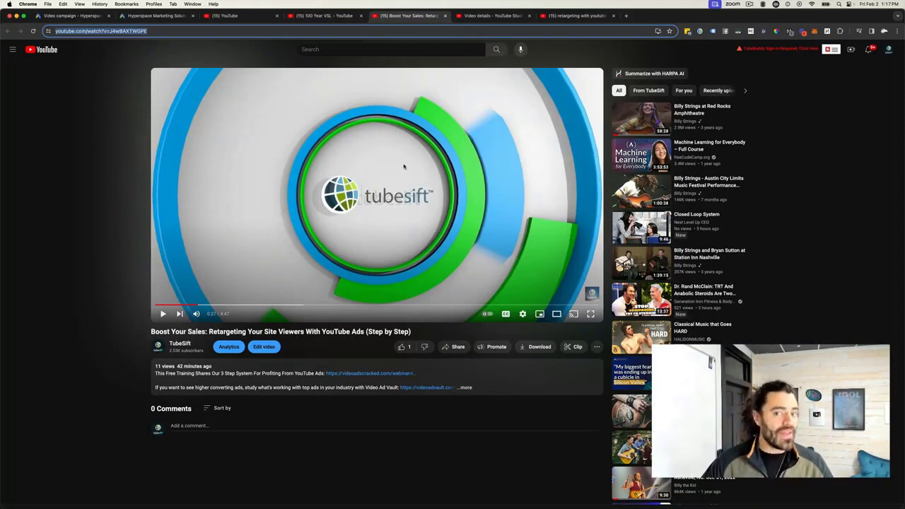
scroll(406, 271, "down", 1)
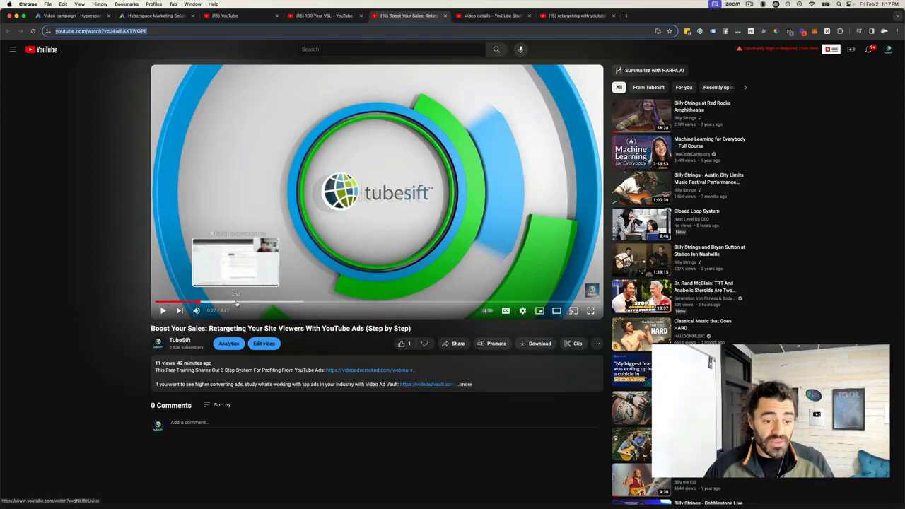
left_click(263, 303)
left_click(288, 303)
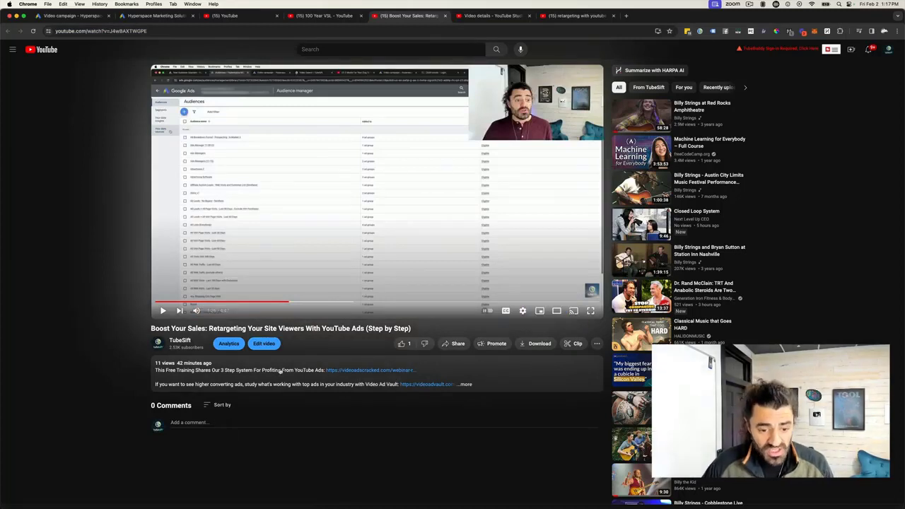
left_click_drag(156, 371, 416, 375)
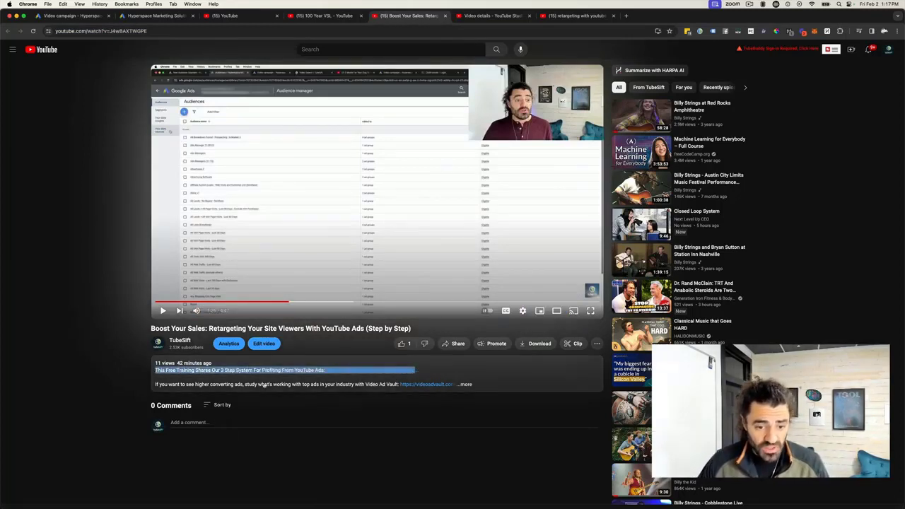
left_click(225, 419)
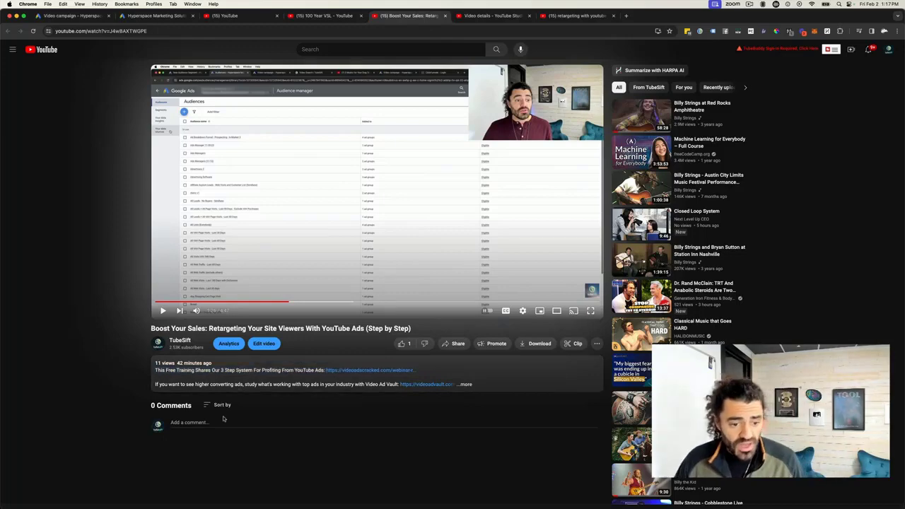
Copy the description's free training line into a new comment, trimmed to "Free Training Shares Our 3 Step System For Profiting From YouTube Ads:".
double_click(157, 371)
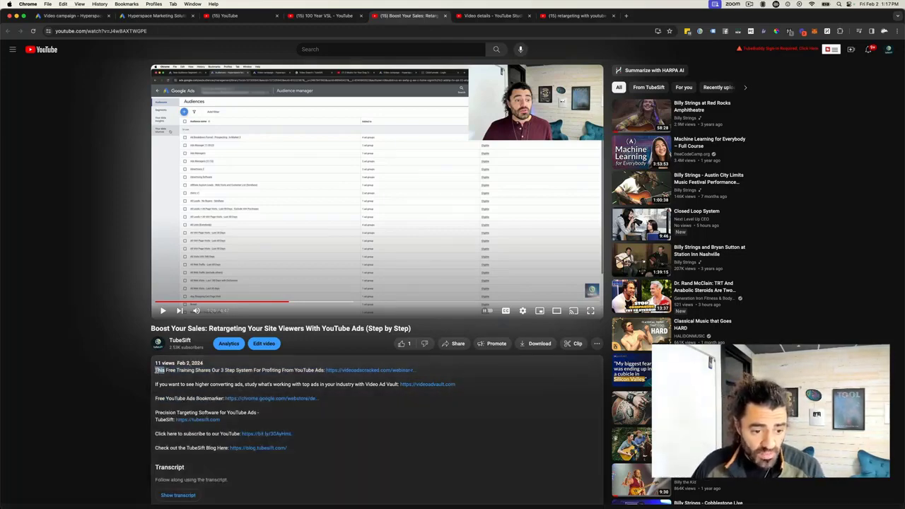
left_click_drag(156, 371, 325, 370)
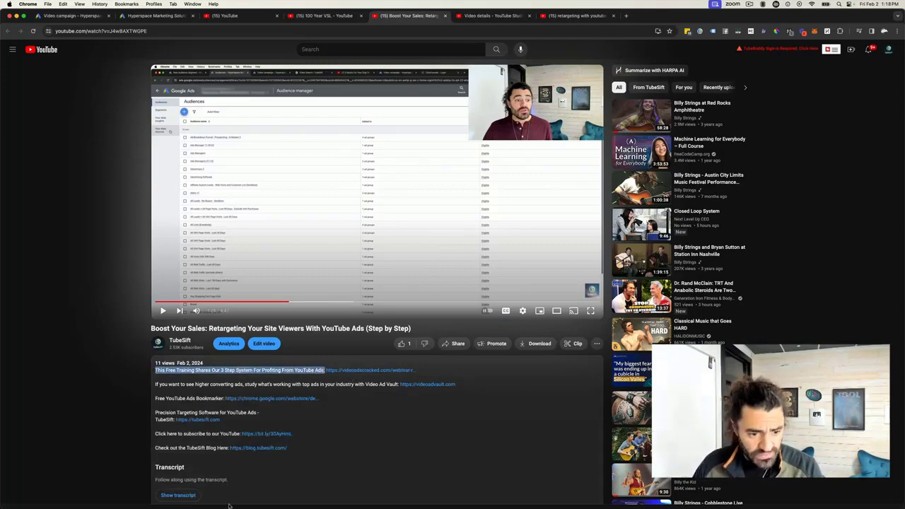
scroll(184, 424, "down", 5)
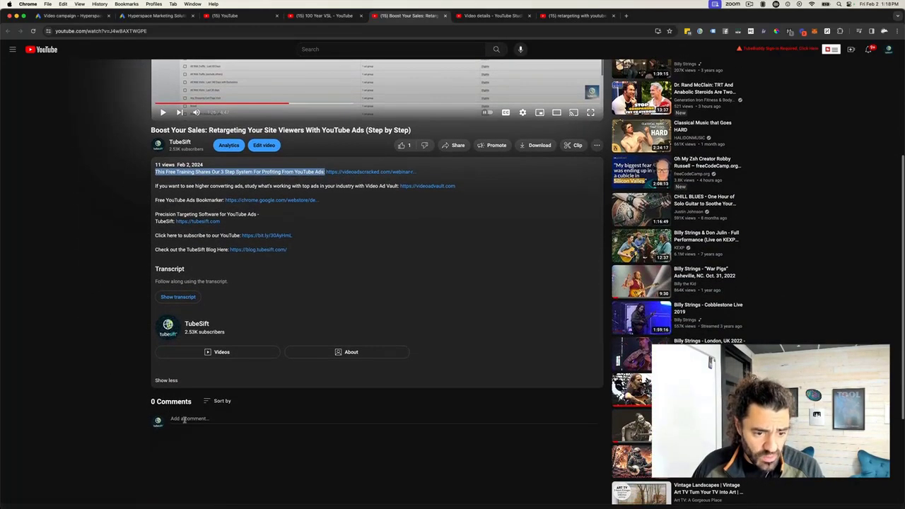
left_click(184, 418)
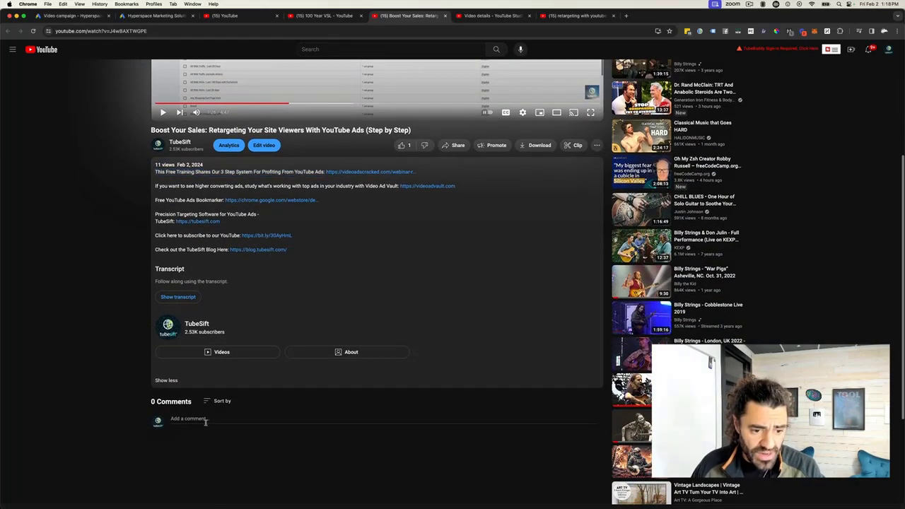
type("This Free Training Shares Our 3 Step System For Profiting From YouTube Ads")
left_click_drag(182, 418, 171, 418)
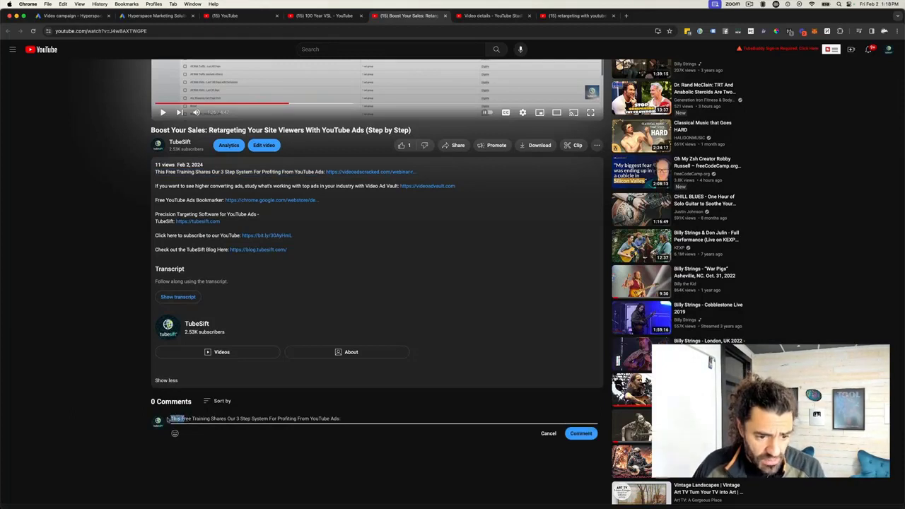
key("BackSpace")
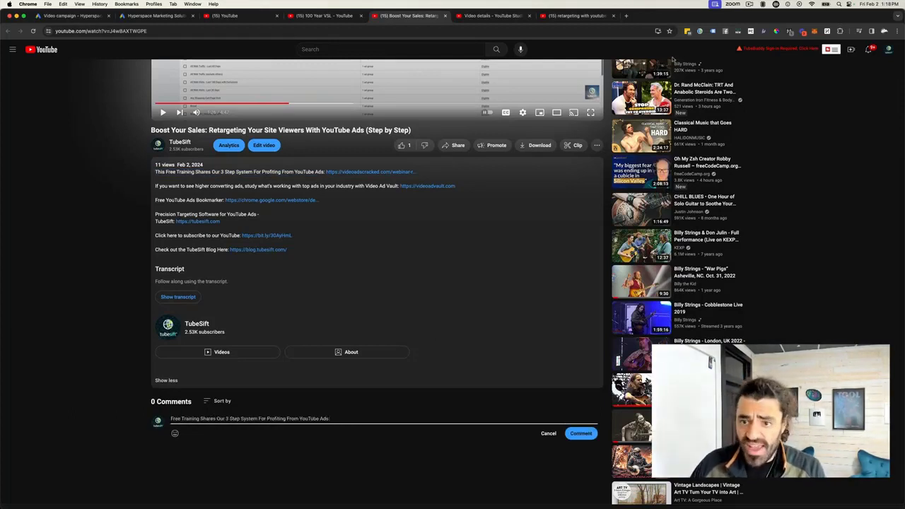
Open videoadscracked.com/webinar-registration in a new browser tab and copy the page's full address.
left_click(626, 15)
type("videoadscracked.com/webinar-registration")
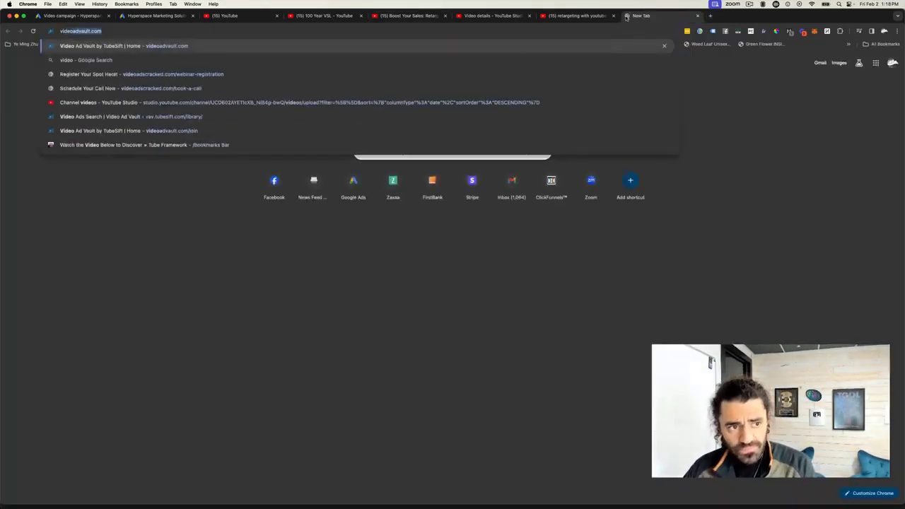
key("Return")
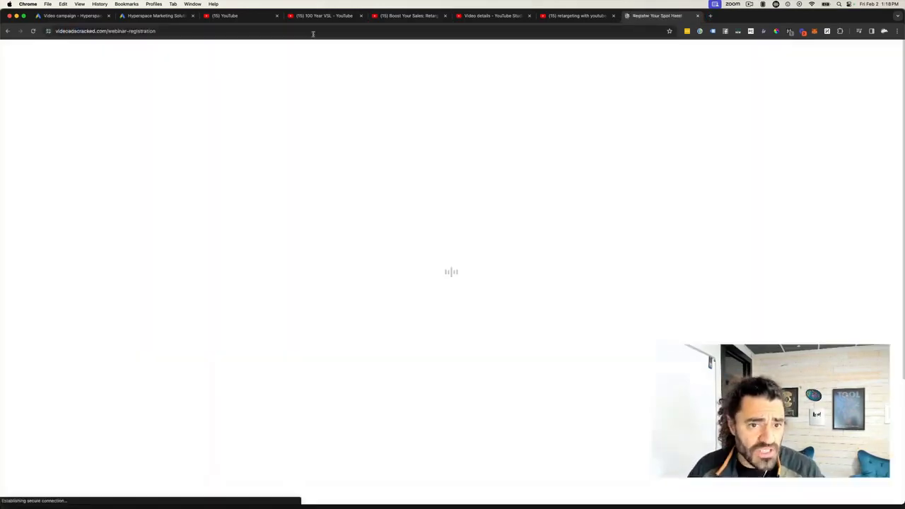
left_click(312, 31)
key("super+c")
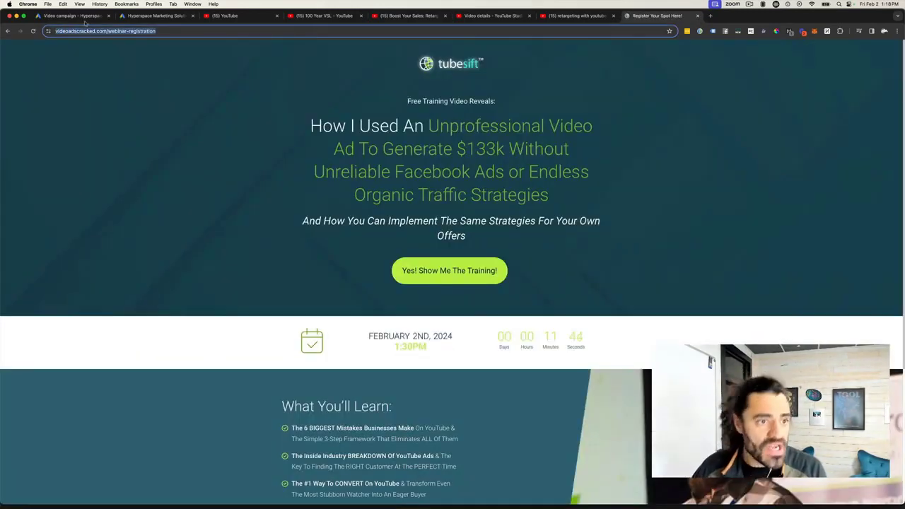
Return to the retargeting video, add the copied webinar registration link at the end of the comment and post it.
left_click(403, 17)
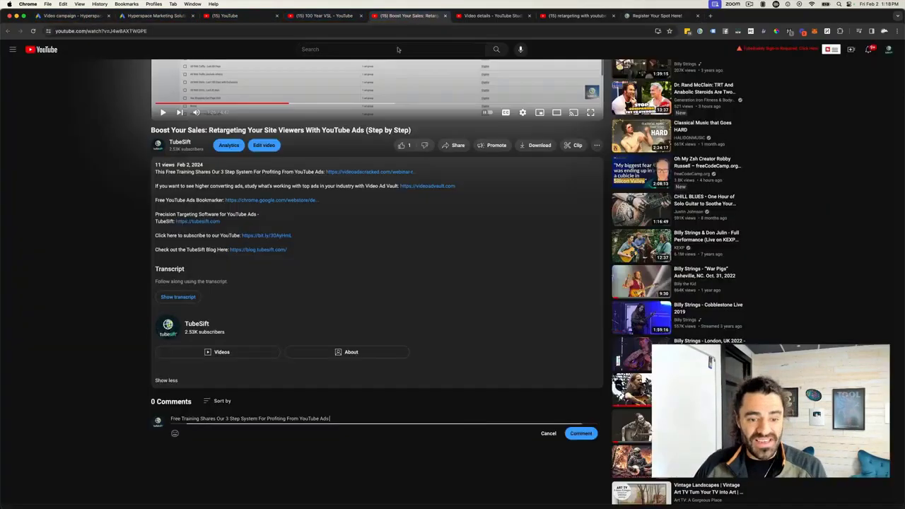
key("super+v")
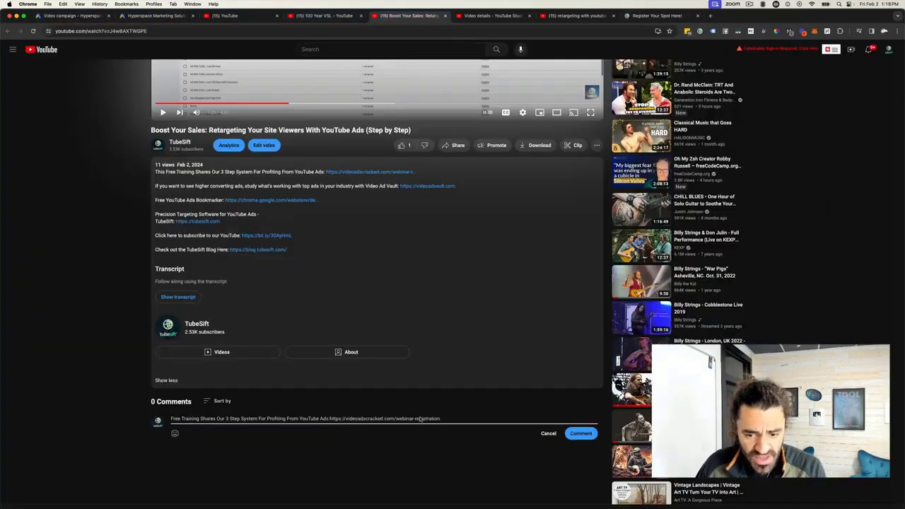
left_click(570, 434)
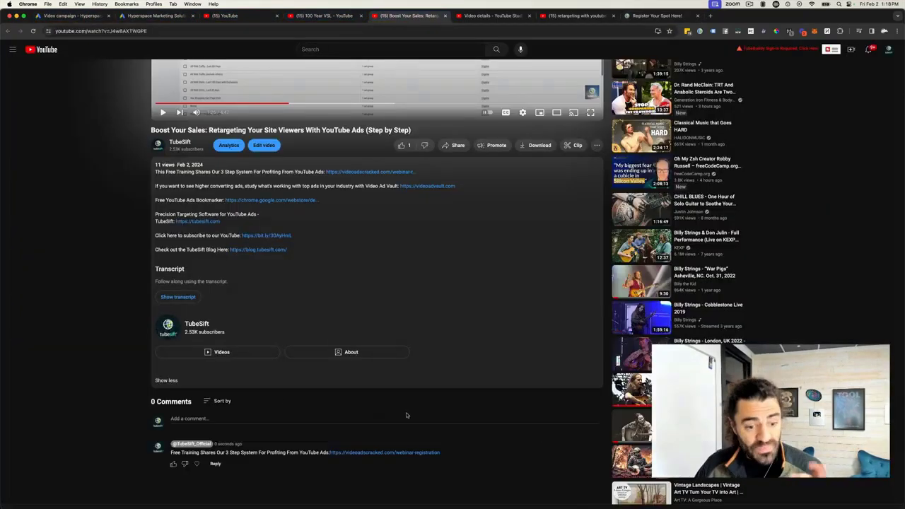
Pin the posted free training comment above the video's other comments.
scroll(417, 417, "down", 1)
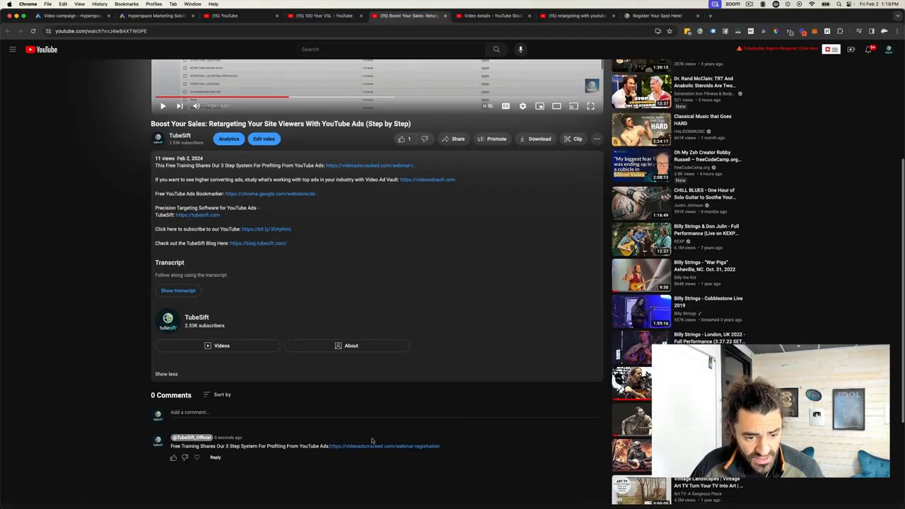
left_click(596, 443)
left_click(608, 456)
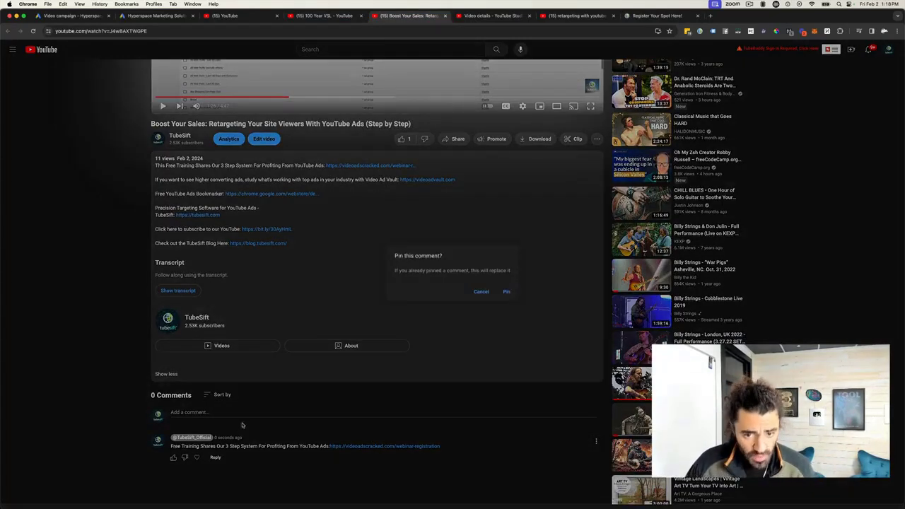
left_click(506, 291)
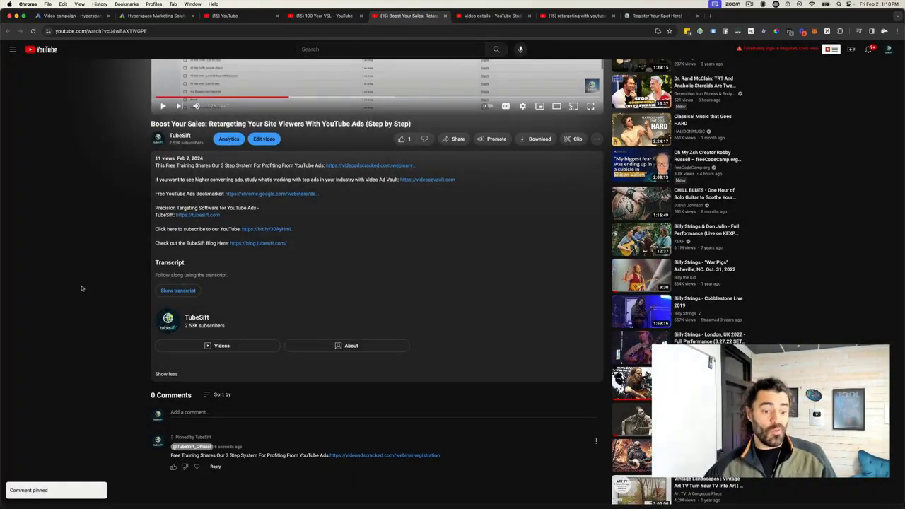
scroll(80, 288, "up", 2)
scroll(82, 289, "up", 1)
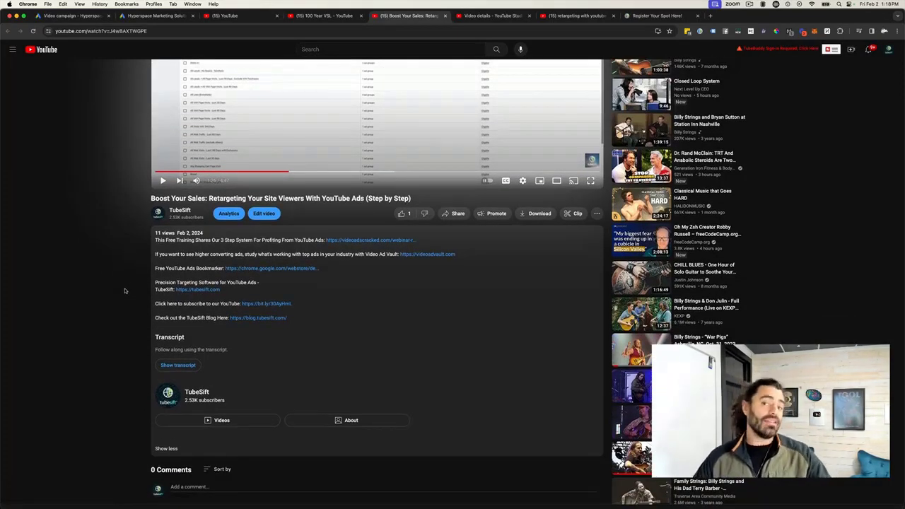
scroll(130, 290, "up", 4)
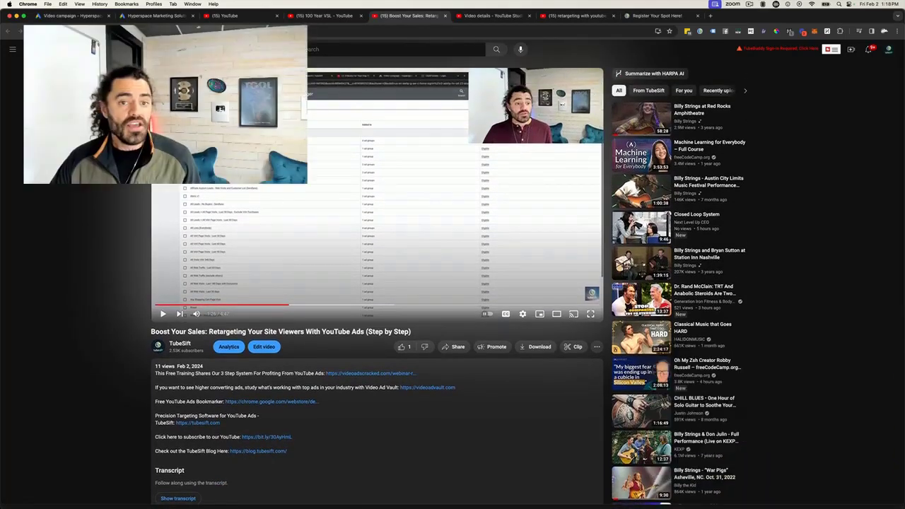
Switch back to the Google Ads campaign and preview the in-feed video ad on a computer in the YouTube search placement.
left_click(72, 16)
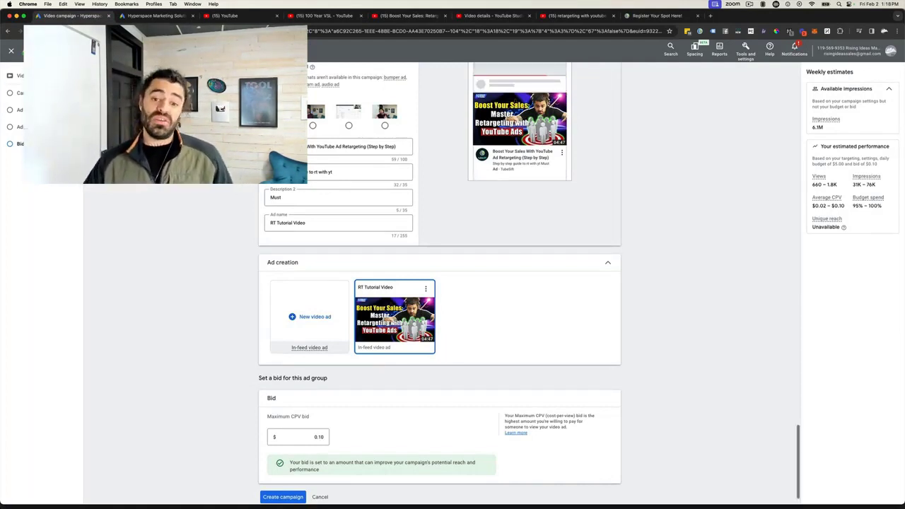
scroll(639, 125, "up", 3)
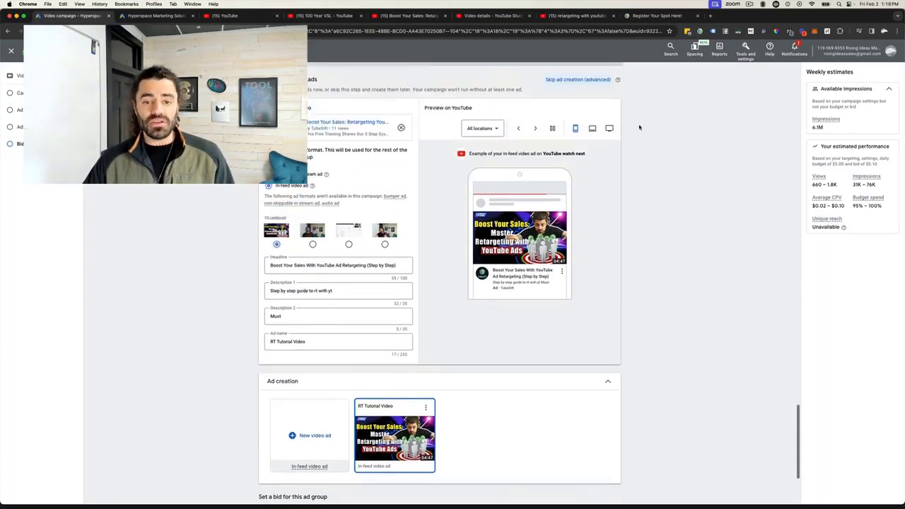
left_click(593, 130)
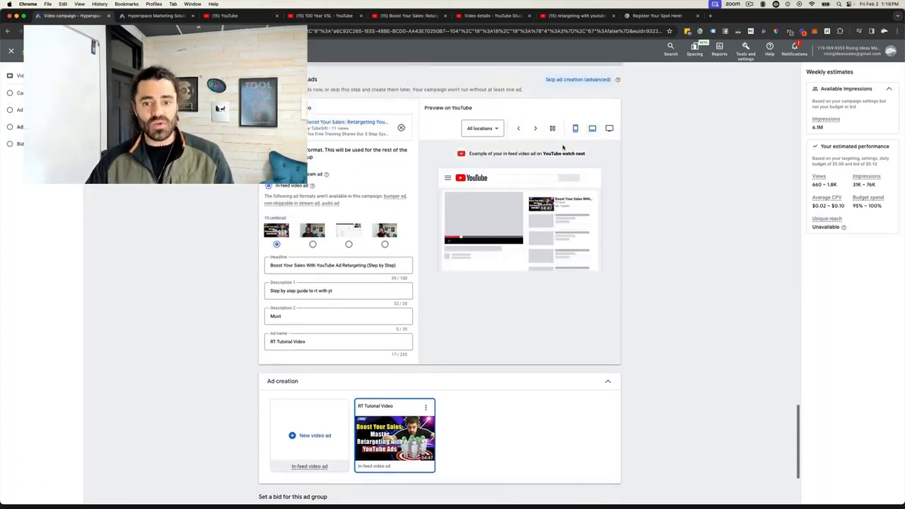
left_click(535, 130)
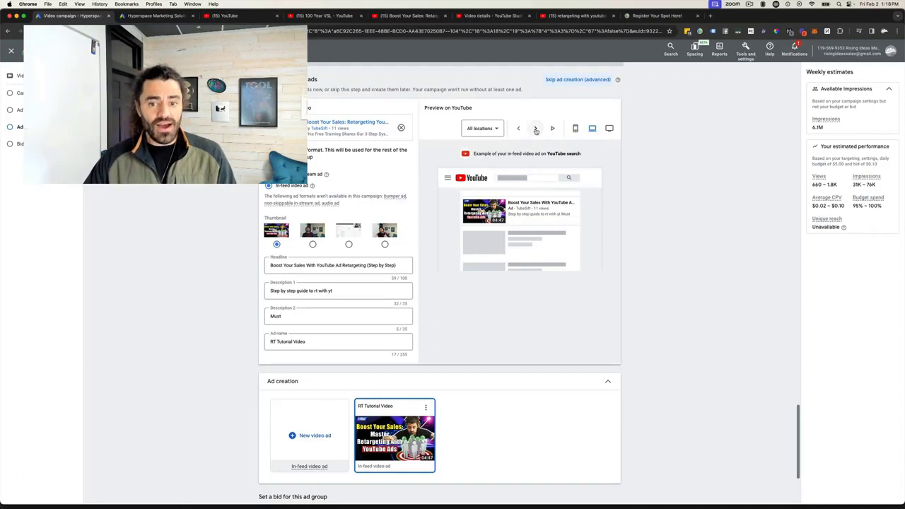
left_click(535, 129)
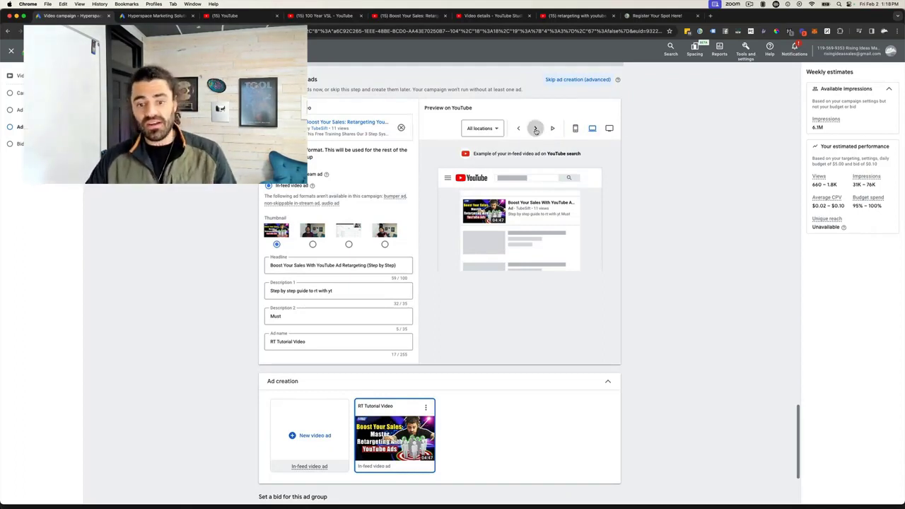
left_click(536, 130)
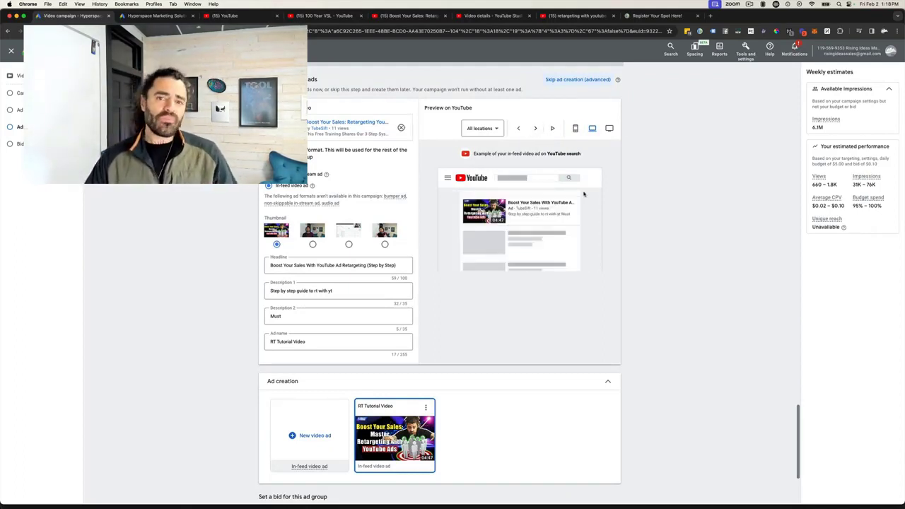